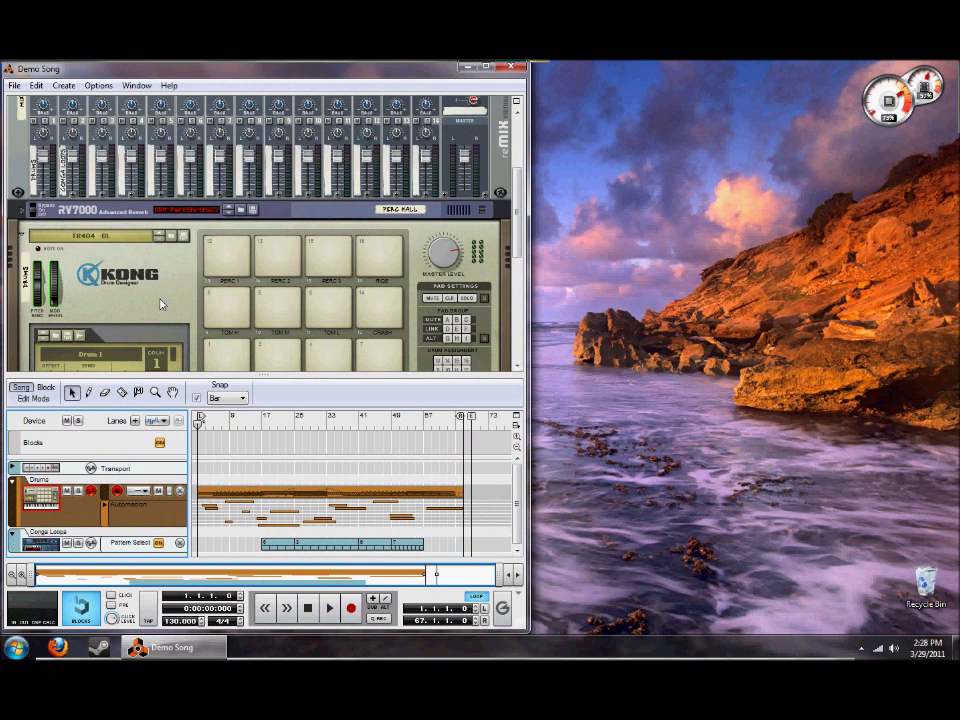
- Create a new empty song document and close the Demo Song window
left_click(14, 86)
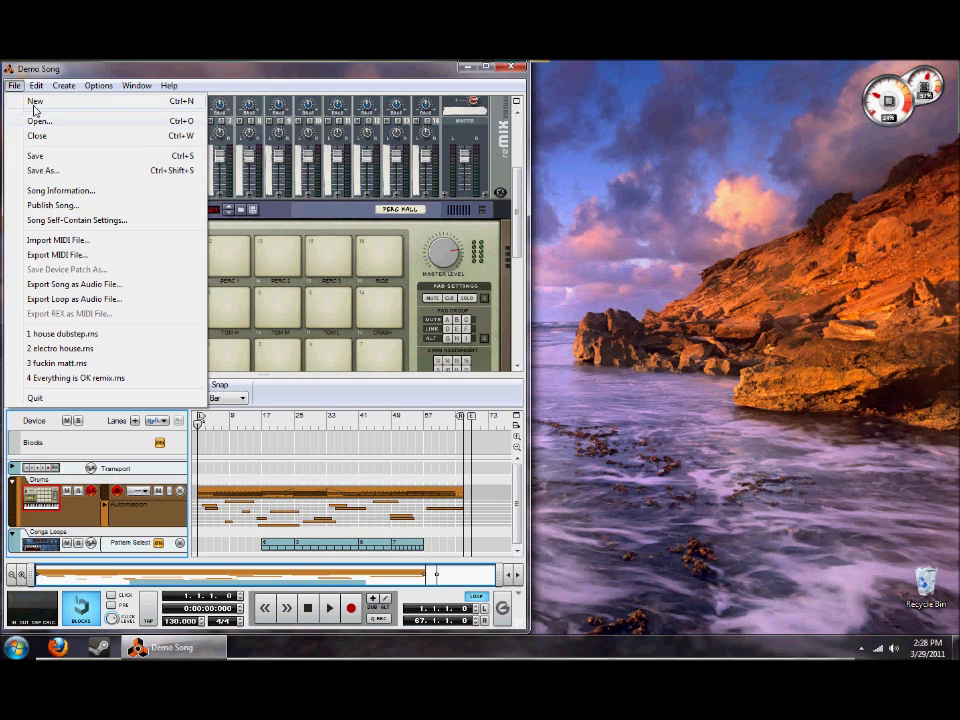
left_click(36, 101)
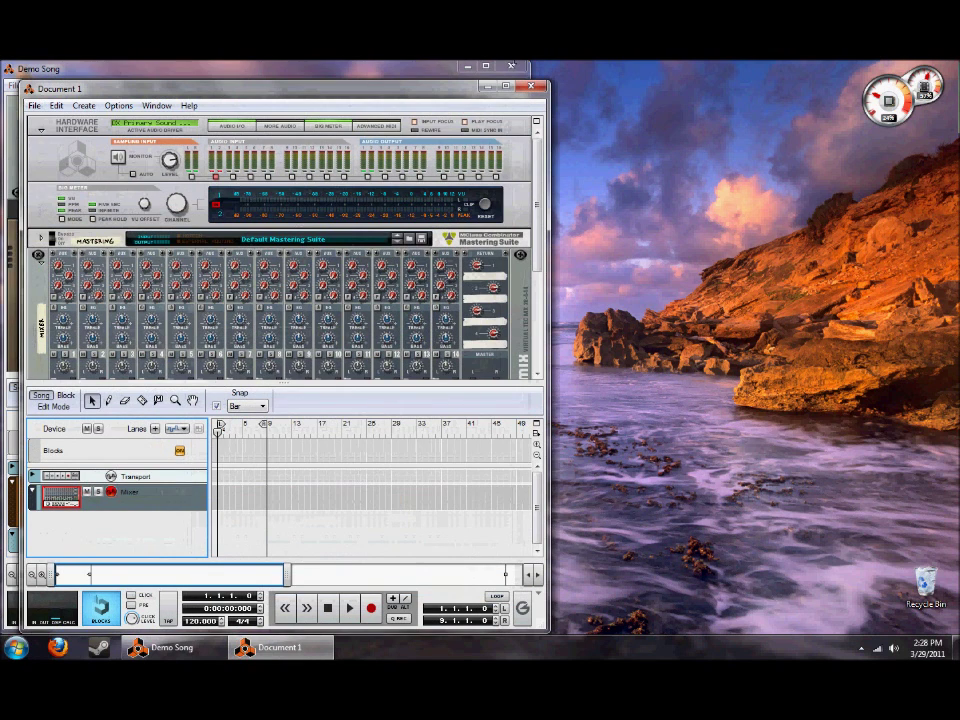
left_click(508, 68)
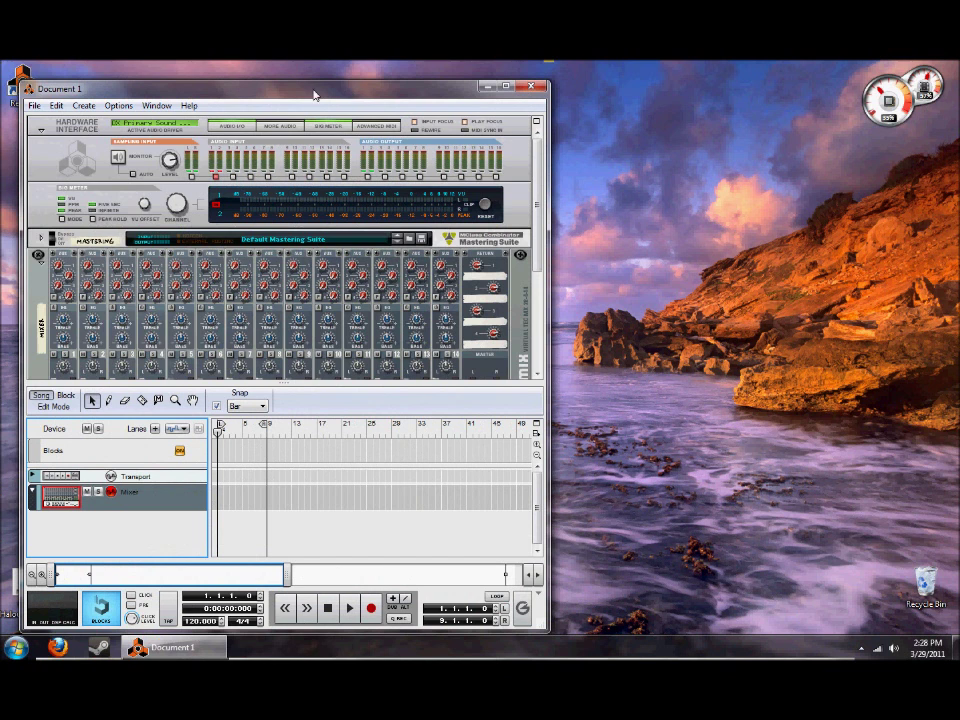
- Align the new document with the desktop's upper-left corner, detach its sequencer into a separate window, and bring the rack window forward
left_click_drag(307, 94, 0, 68)
left_click(130, 80)
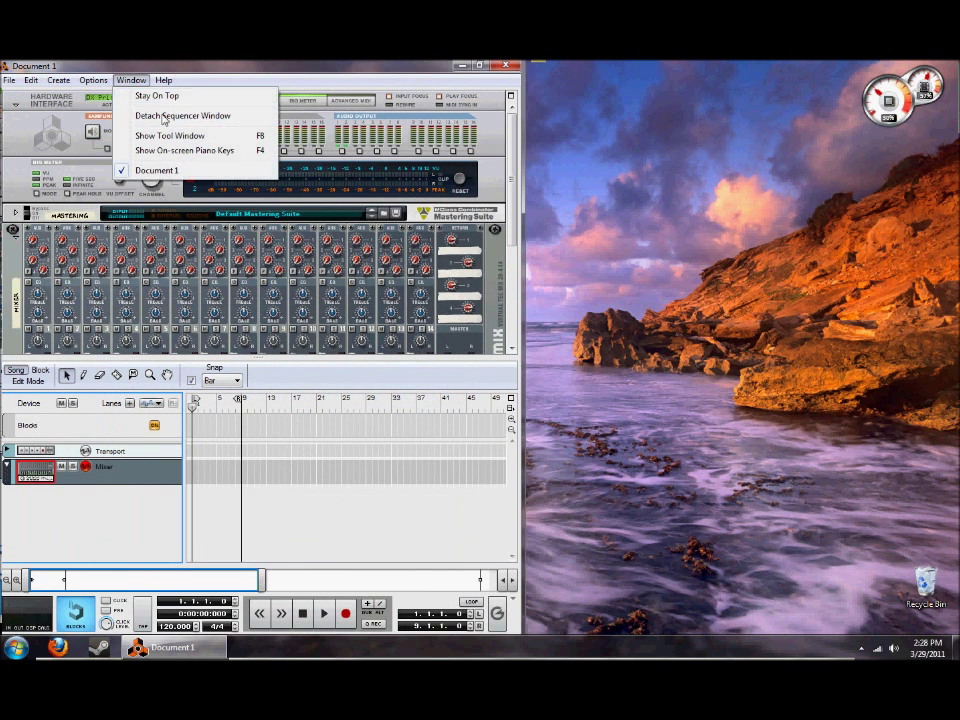
left_click(163, 116)
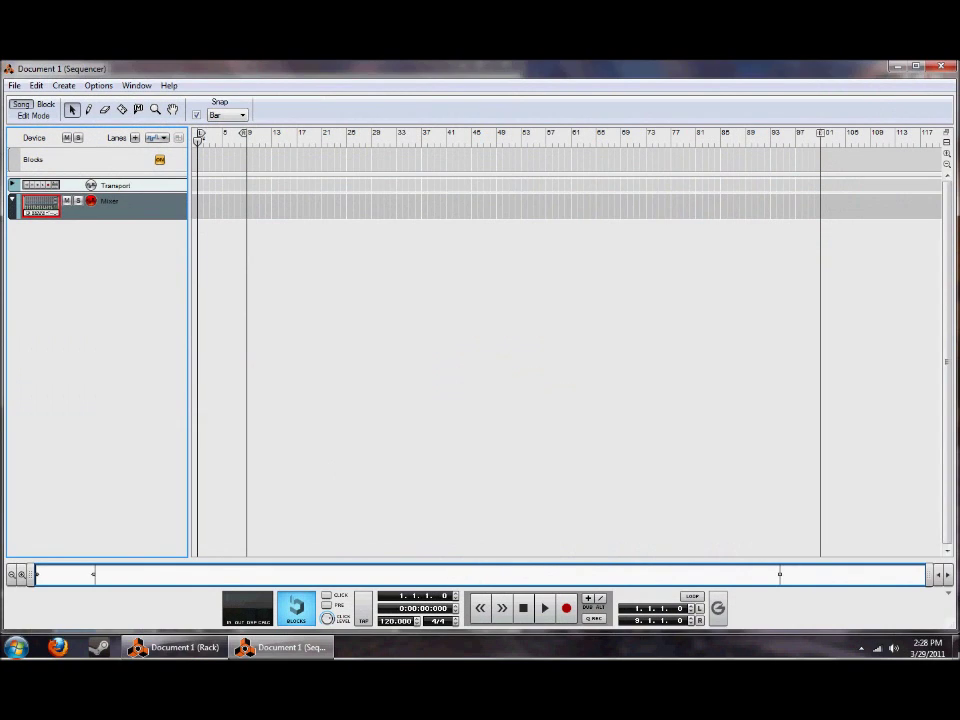
left_click(180, 647)
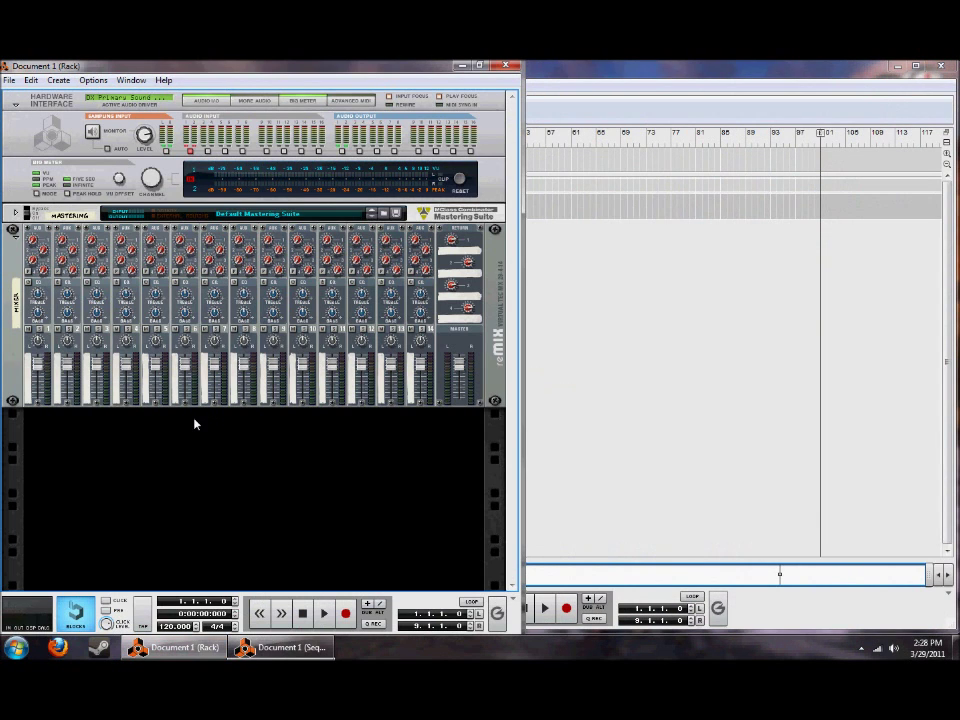
- Add a Combinator to the empty rack below the mixer and rename it "yoi"
right_click(190, 427)
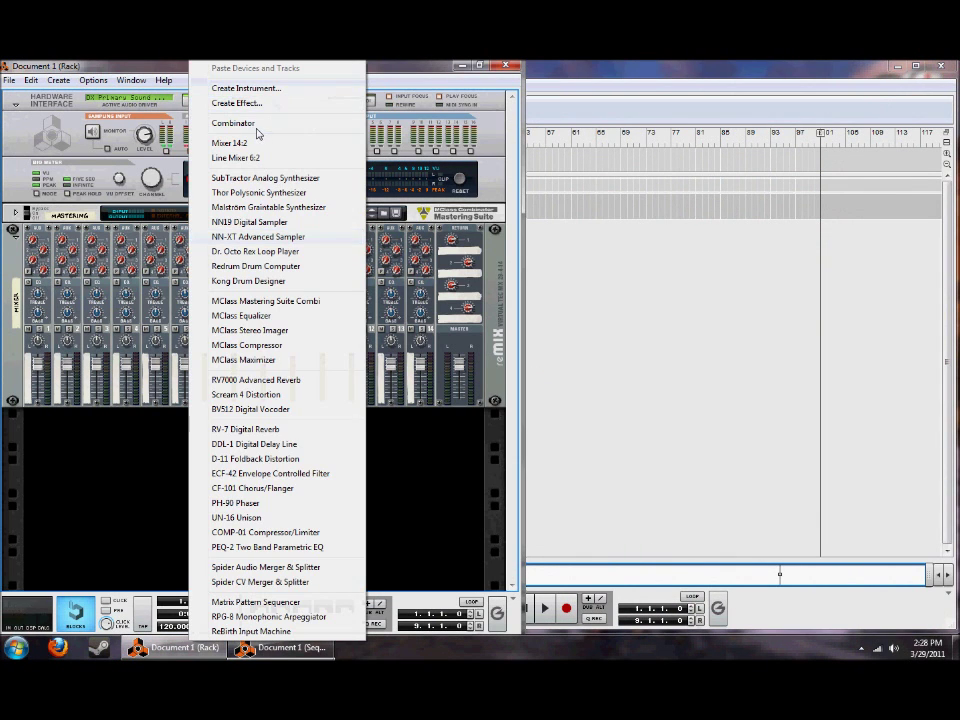
left_click(257, 127)
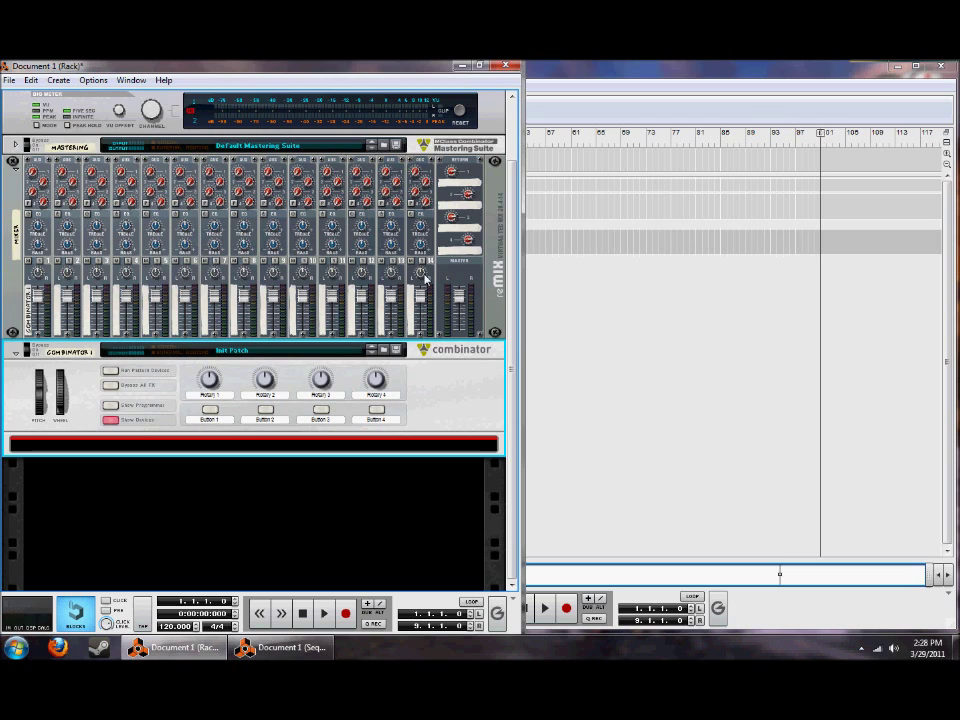
double_click(75, 353)
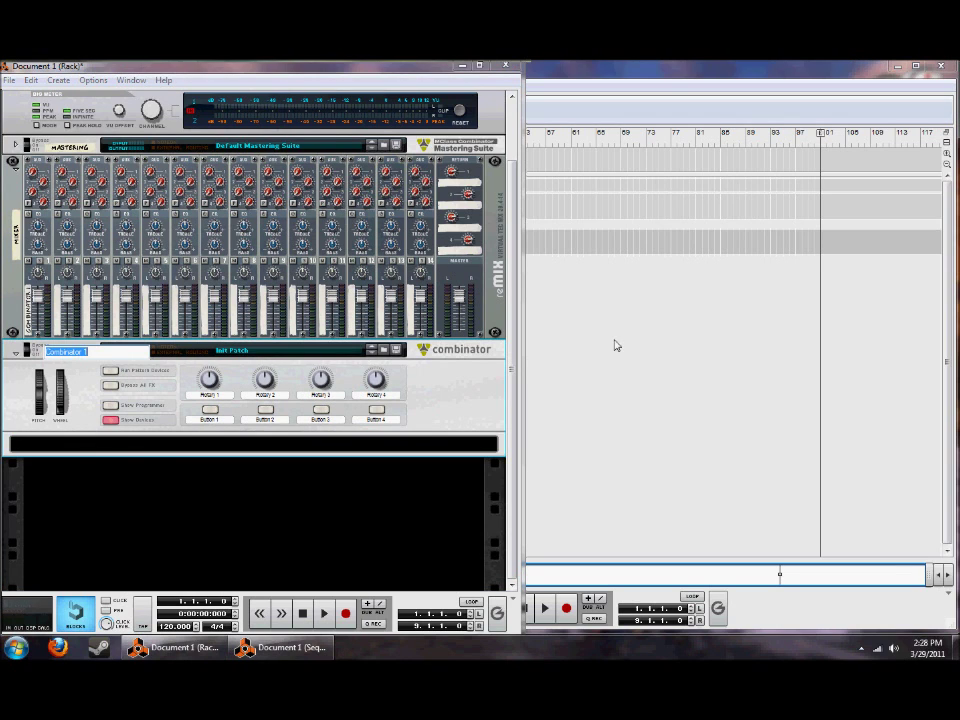
type("yoi")
key("Return")
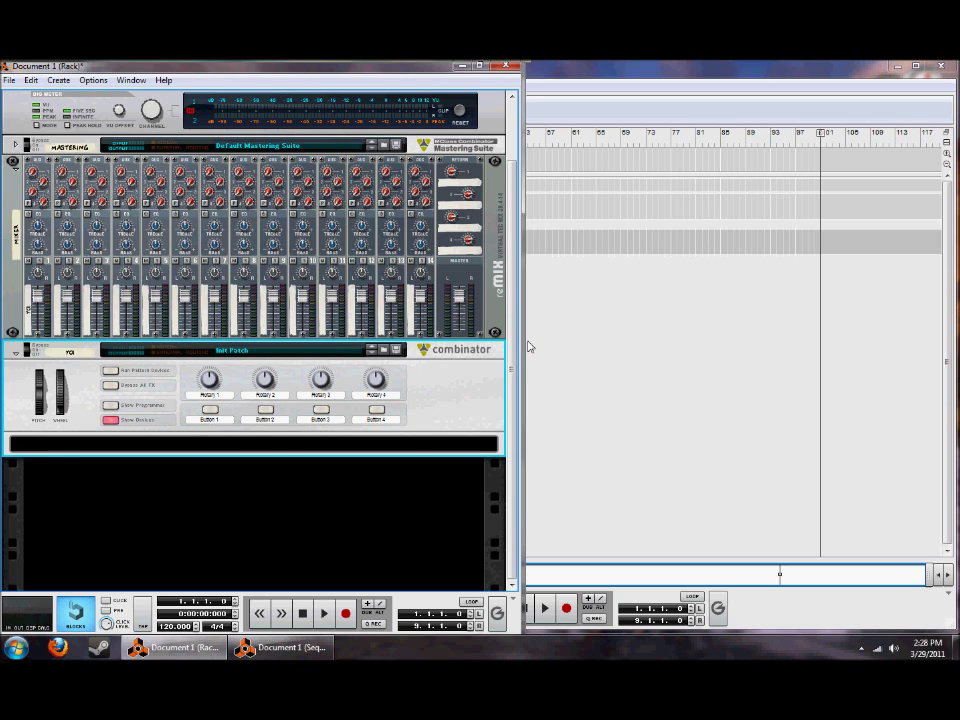
- Add a Thor Polysonic Synthesizer inside the yoi Combinator and initialize its patch
right_click(240, 448)
mouse_move(389, 224)
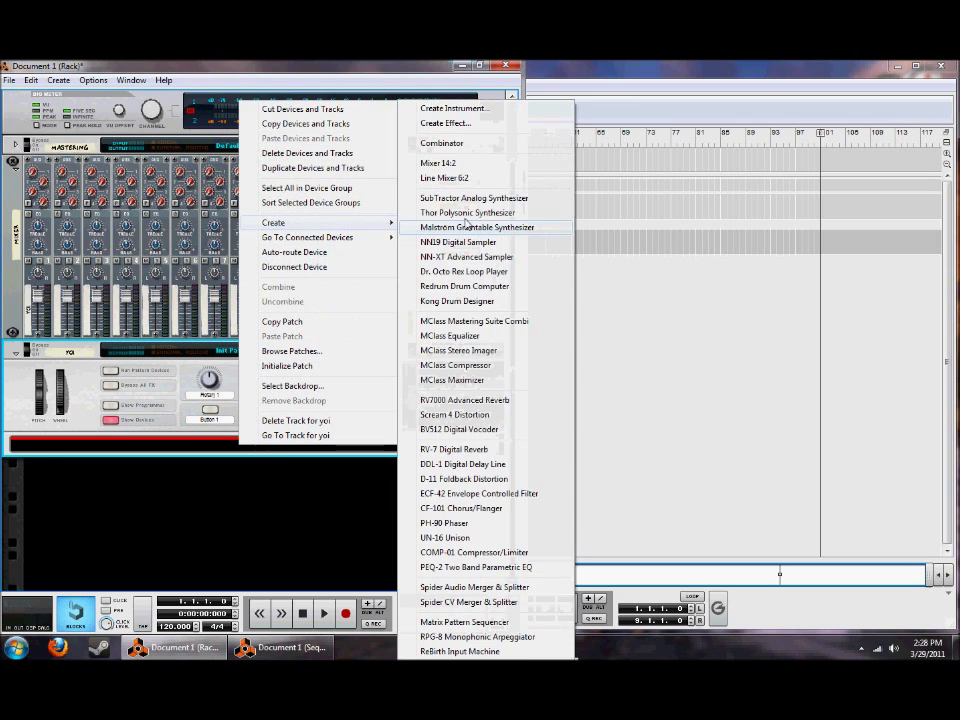
left_click(467, 212)
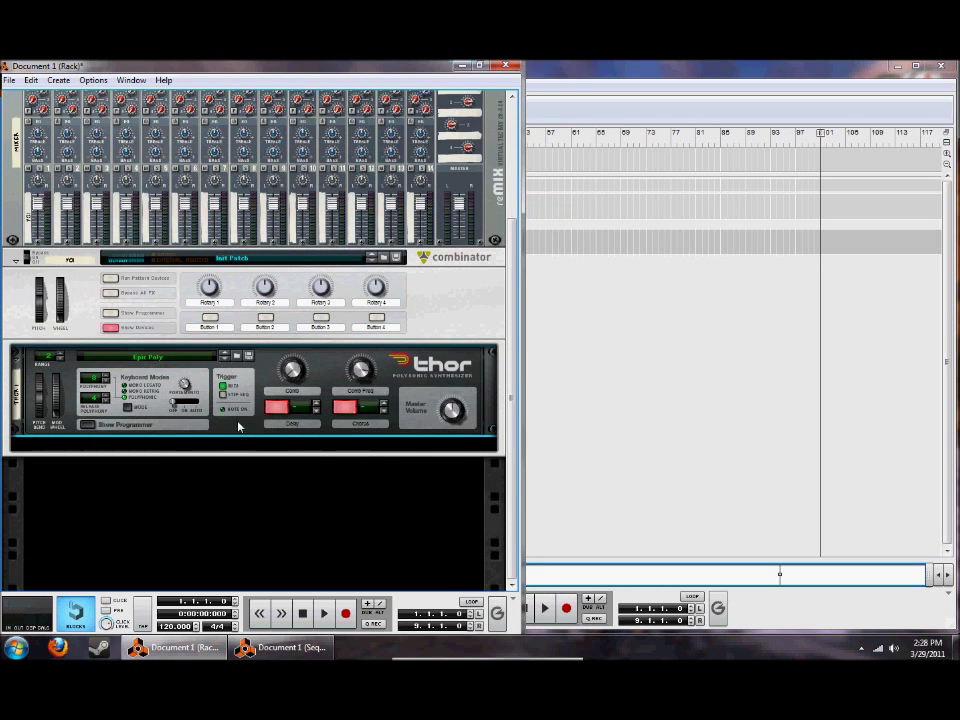
right_click(240, 426)
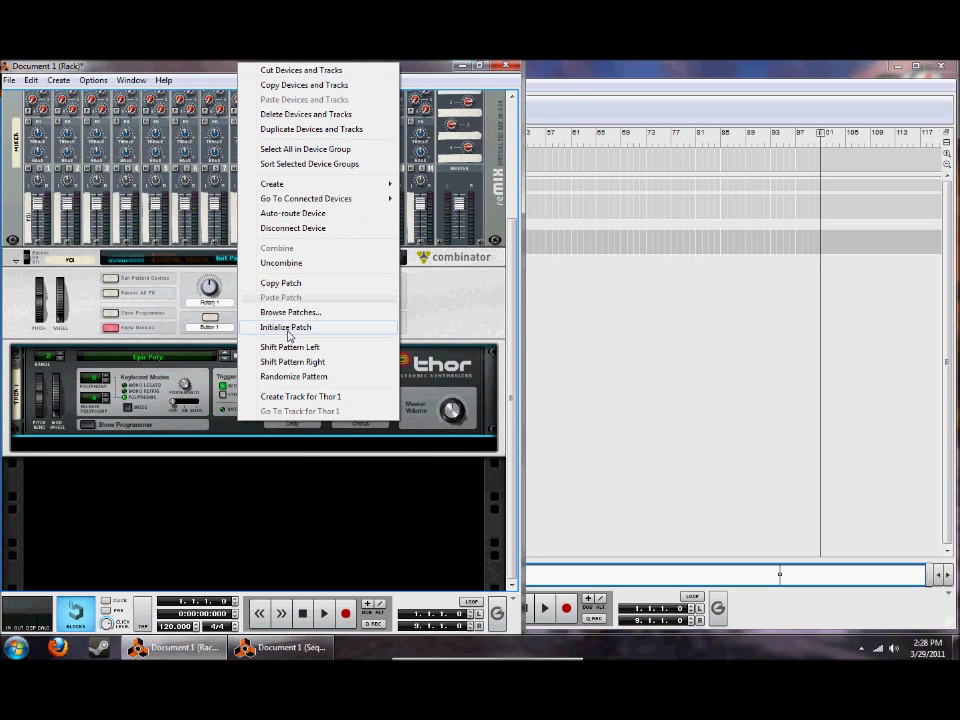
left_click(289, 330)
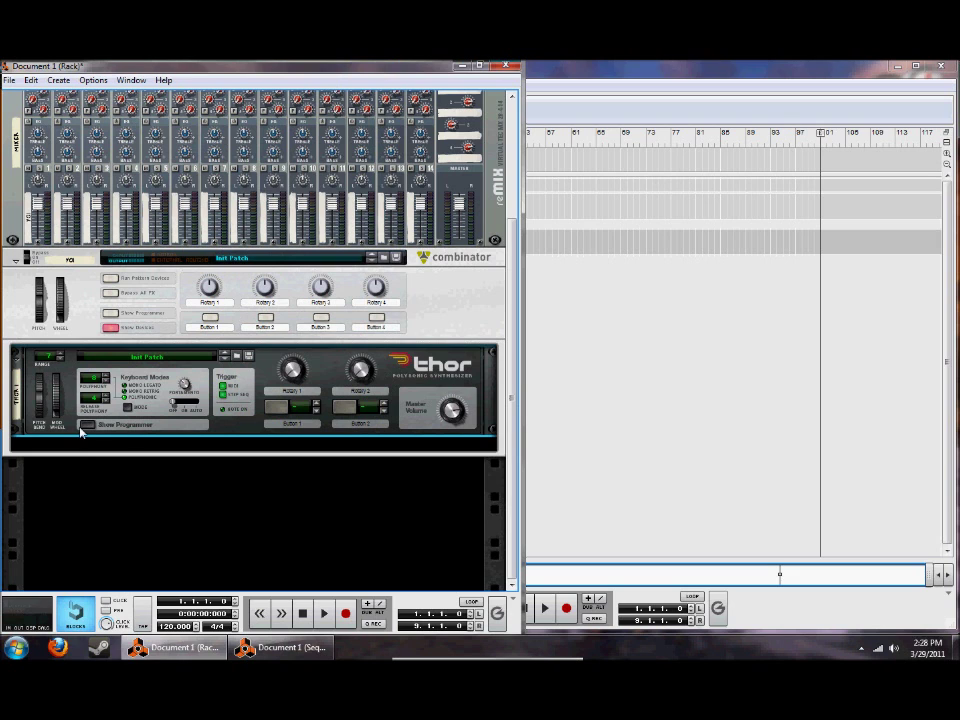
- Show Thor's programmer and adjust the synthesizer's portamento amount
left_click(87, 425)
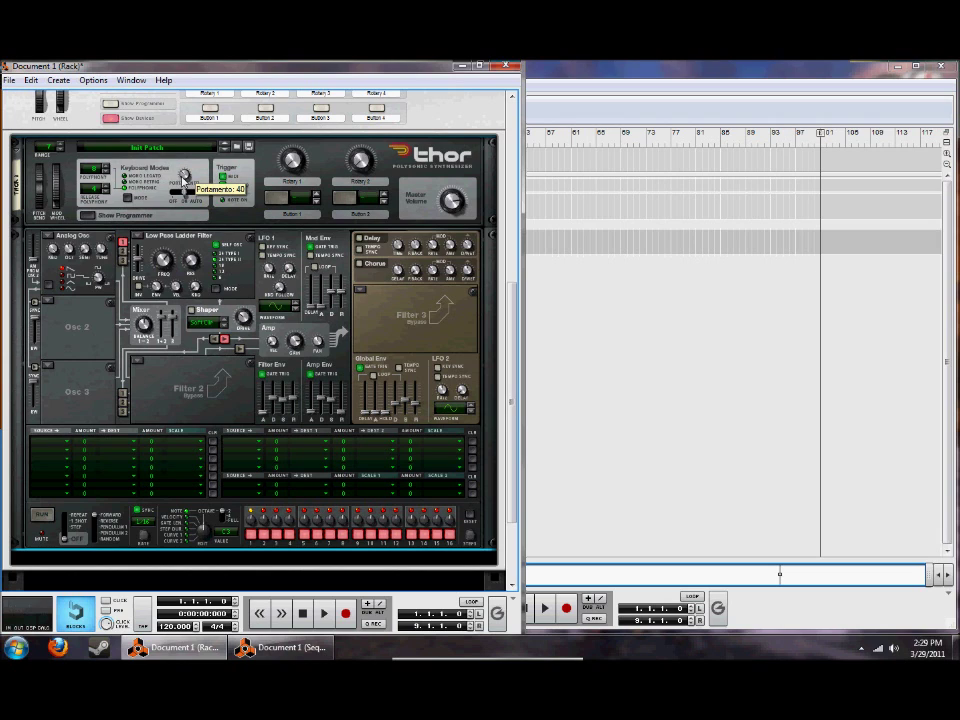
left_click_drag(184, 176, 177, 203)
left_click_drag(174, 197, 176, 194)
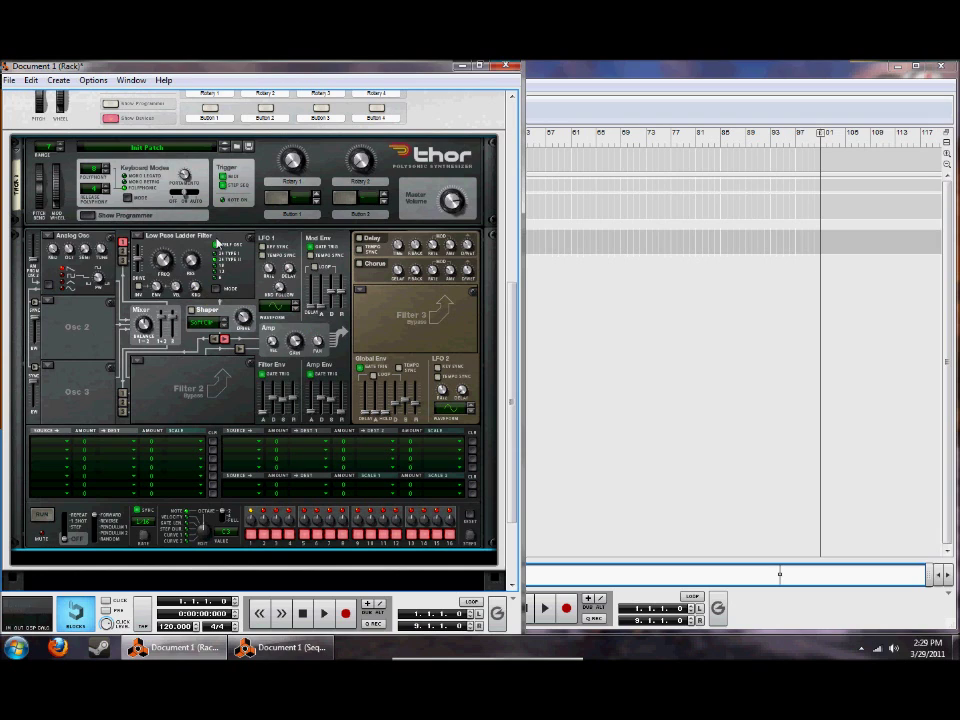
- Change Thor's first filter from Low Pass Ladder to Formant and raise its envelope amount
left_click(137, 242)
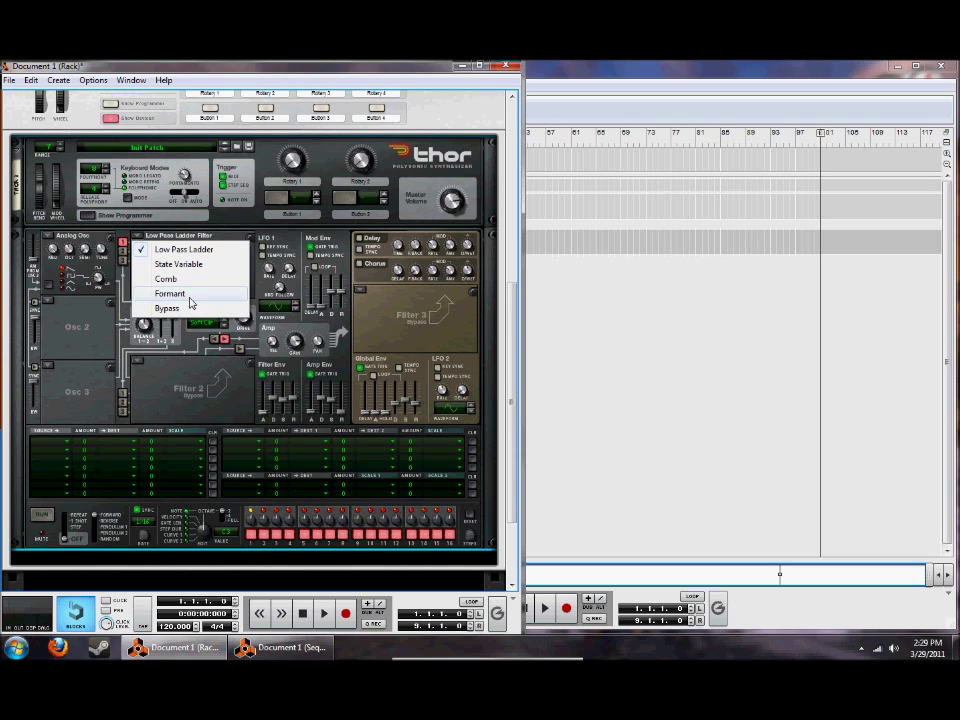
left_click(197, 295)
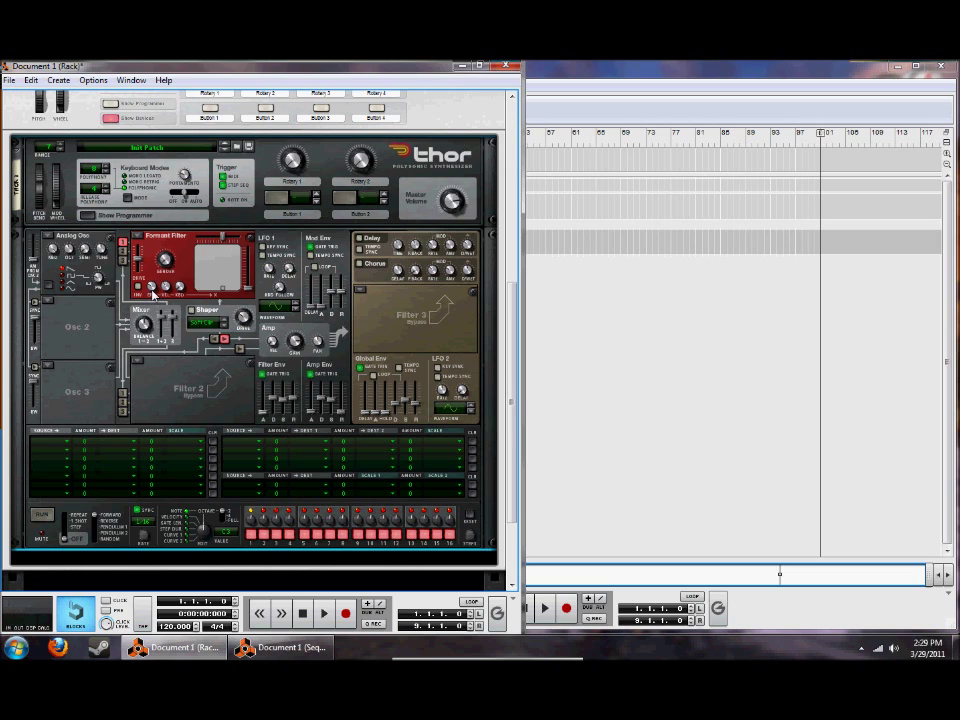
mouse_move(153, 295)
left_click_drag(151, 289, 112, 244)
- Position the Formant Filter's X/Y point slightly left of and below the pad's centre, and shorten the Filter Env decay
mouse_move(223, 291)
left_mouse_down()
mouse_move(207, 256)
mouse_move(214, 278)
left_mouse_up()
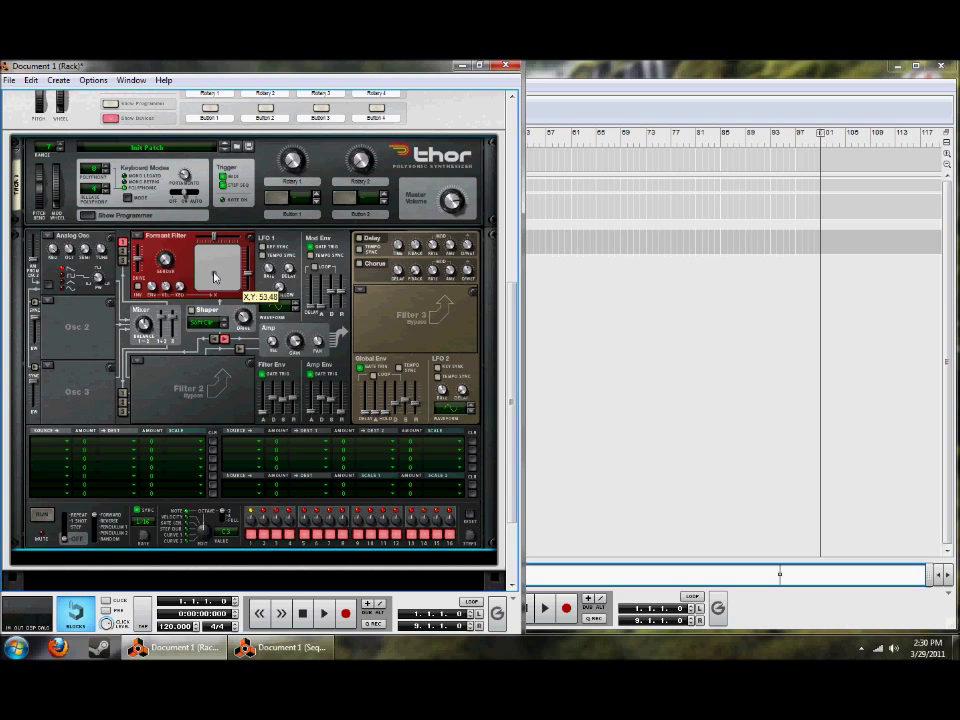
left_click_drag(213, 275, 200, 300)
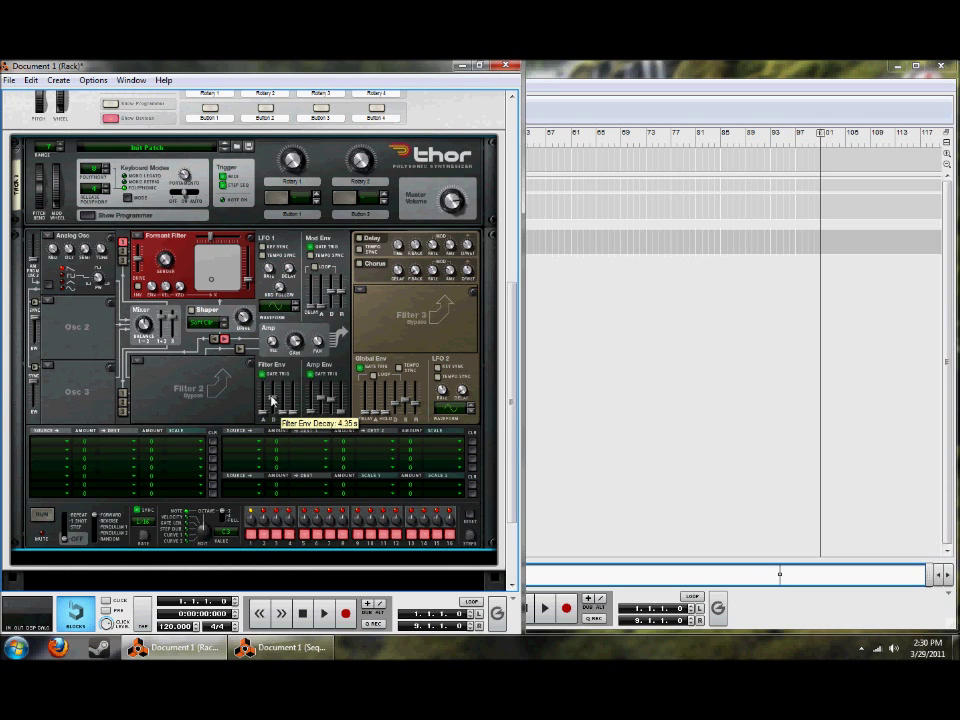
left_click_drag(272, 400, 271, 420)
left_click_drag(270, 423, 271, 430)
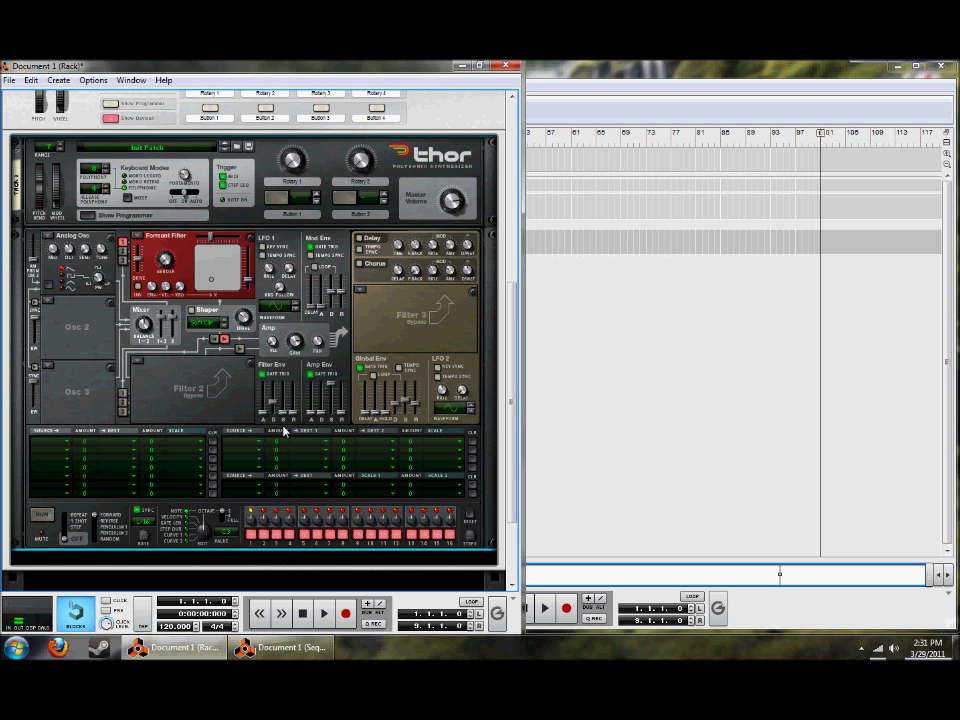
- Turn on Thor's built-in Chorus effect
scroll(138, 345, "down", 3)
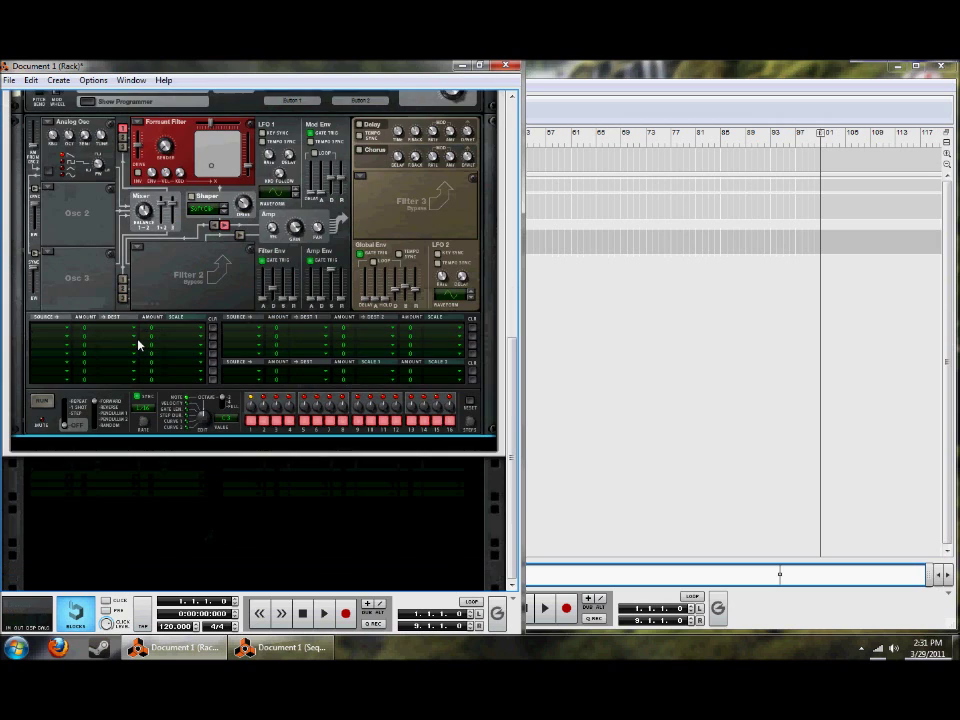
scroll(238, 365, "up", 5)
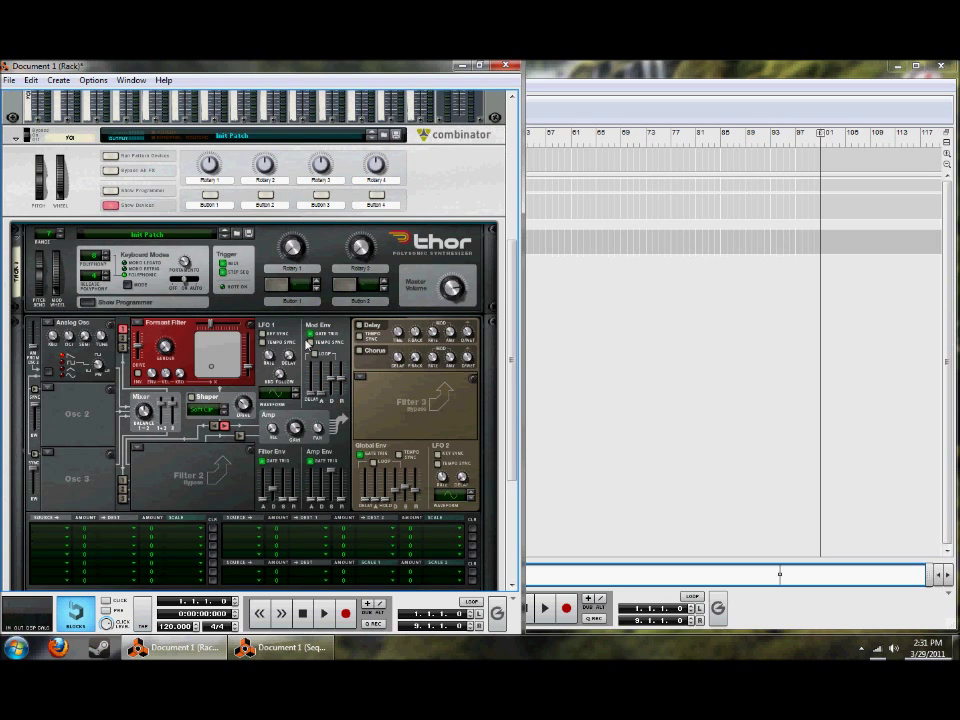
scroll(308, 343, "down", 3)
scroll(287, 325, "down", 2)
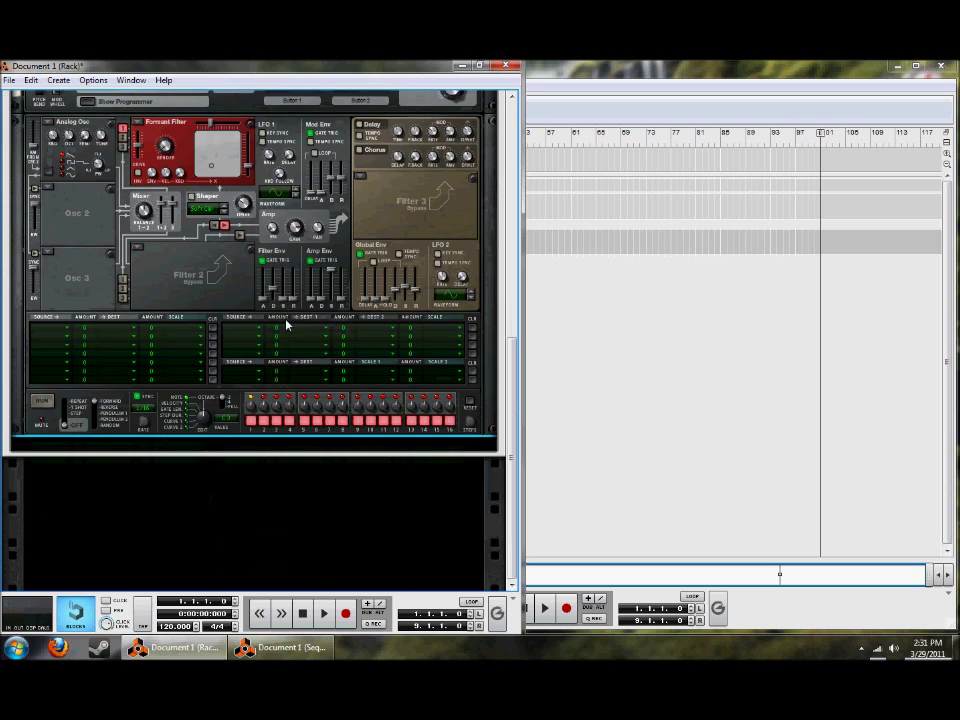
left_click(151, 496)
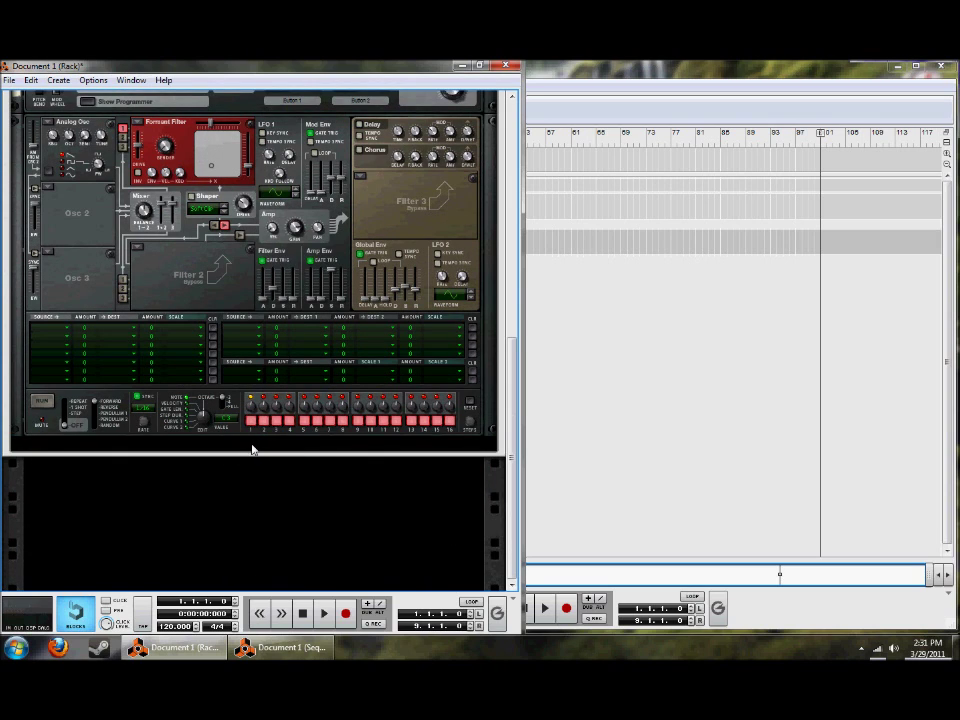
scroll(231, 290, "up", 3)
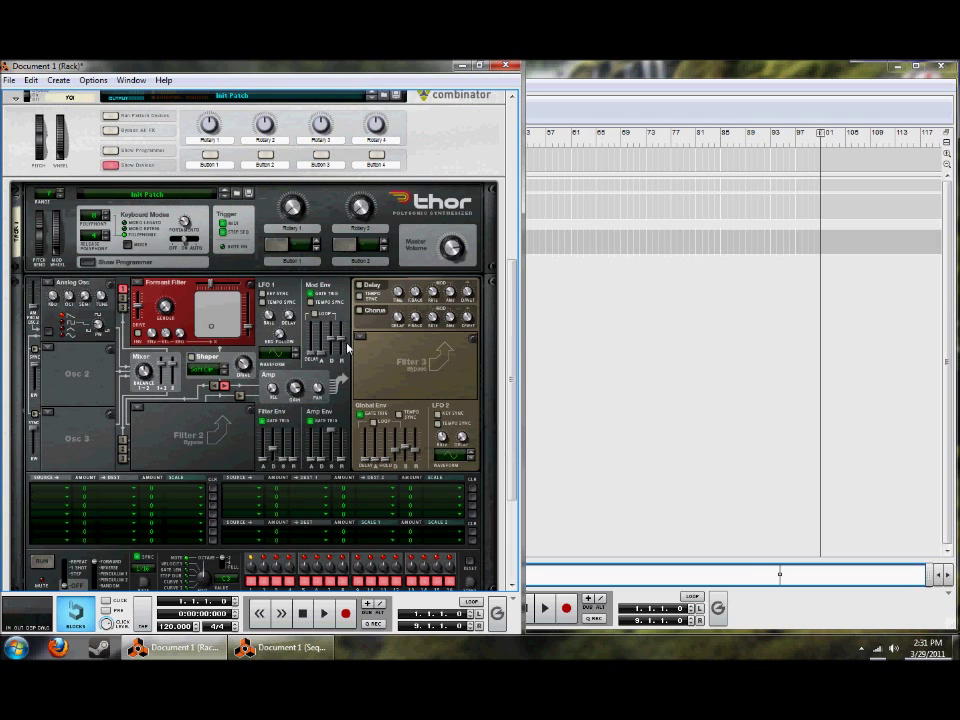
left_click(362, 312)
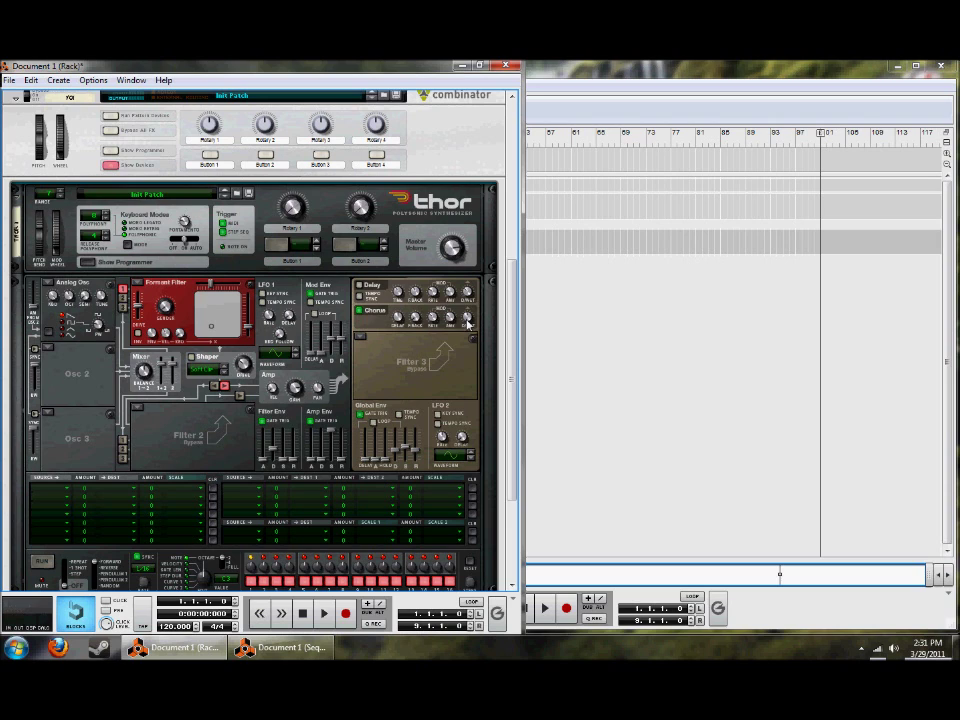
mouse_move(466, 336)
- Add a Scream 4 Distortion unit below Thor inside the yoi Combinator and adjust its Damage Control
scroll(384, 362, "down", 2)
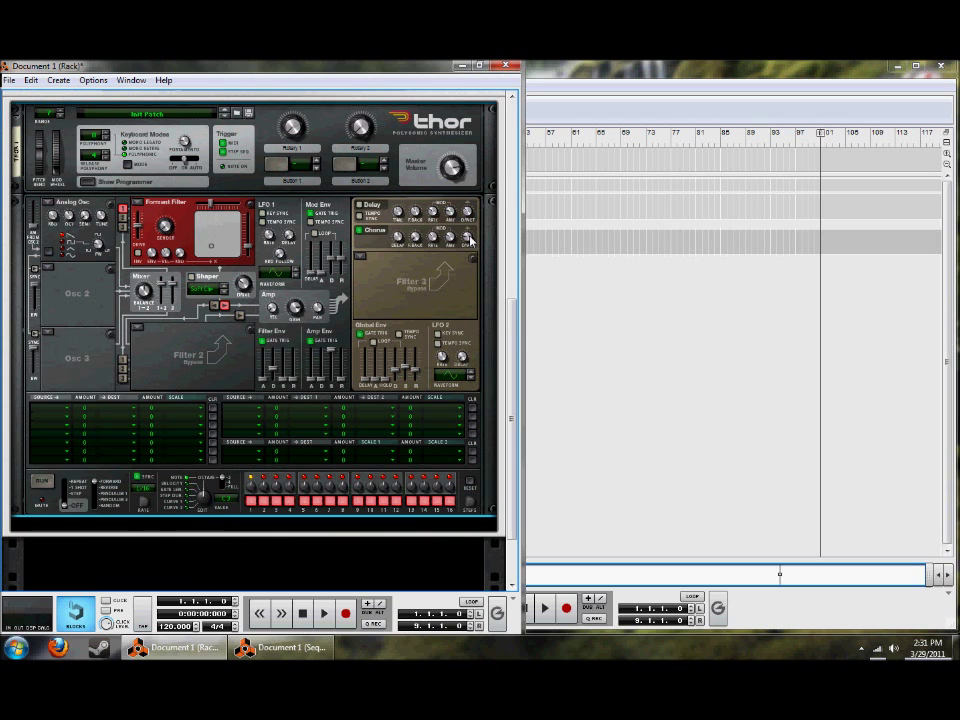
scroll(320, 290, "down", 2)
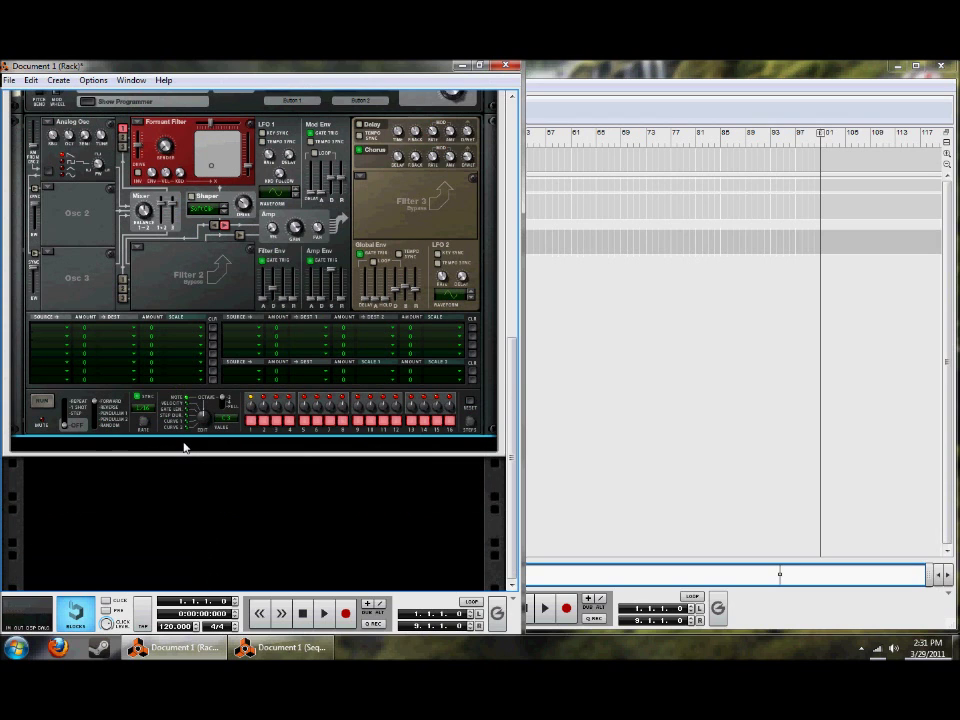
scroll(192, 330, "up", 2)
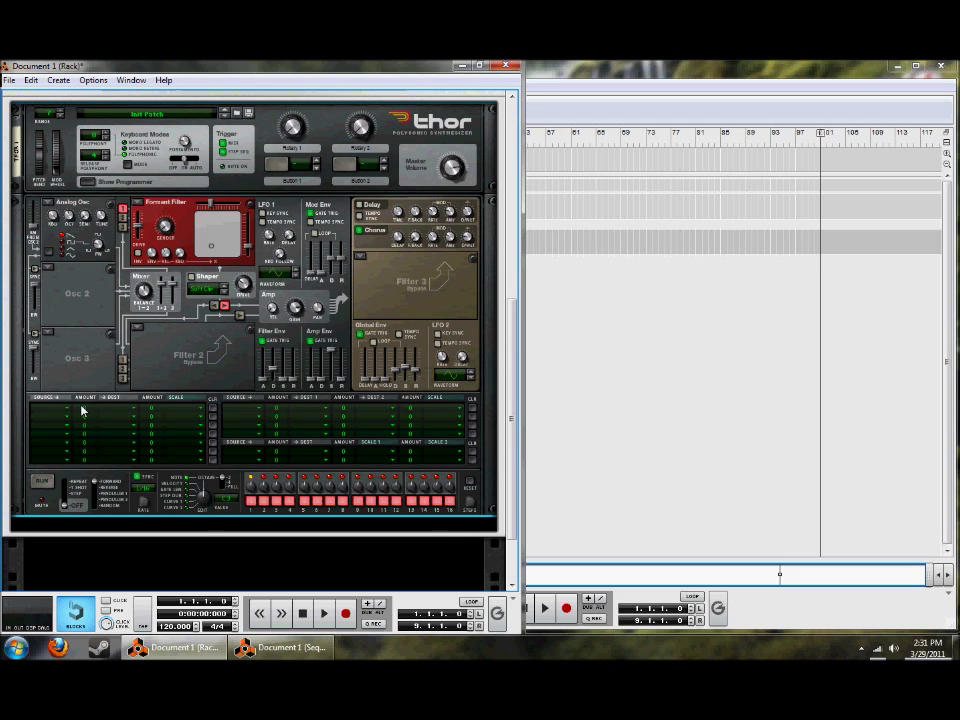
scroll(216, 371, "down", 2)
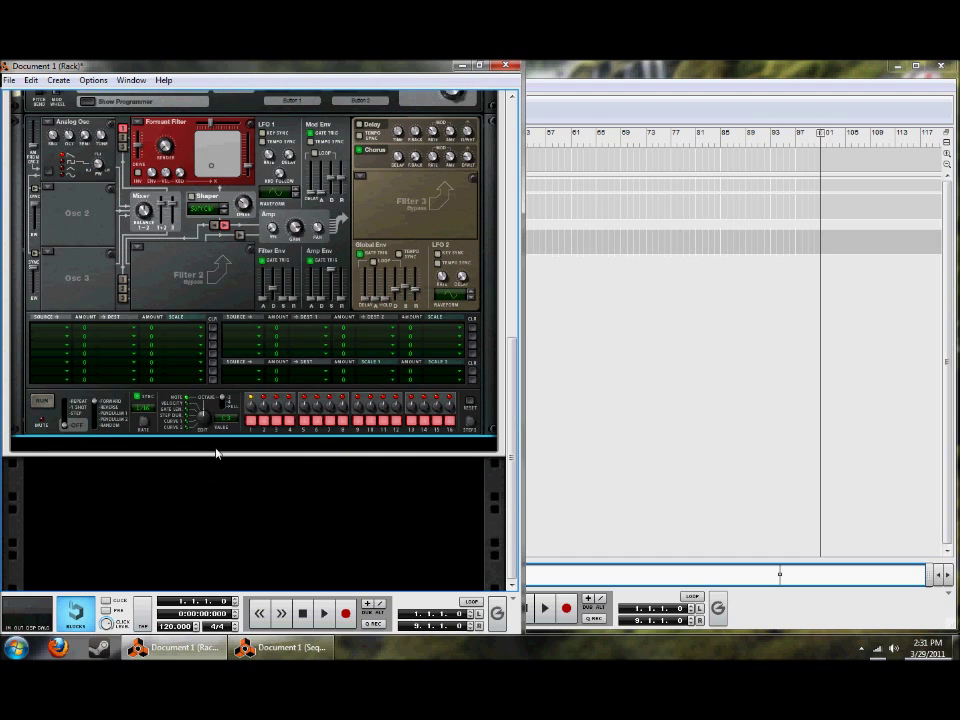
right_click(214, 453)
mouse_move(300, 225)
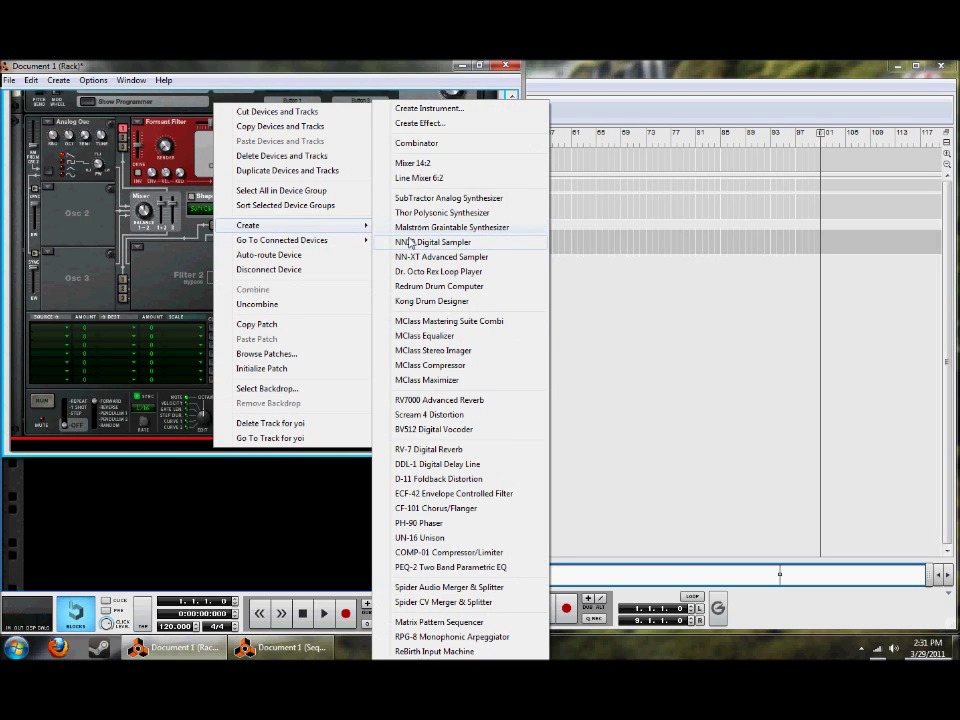
left_click(428, 414)
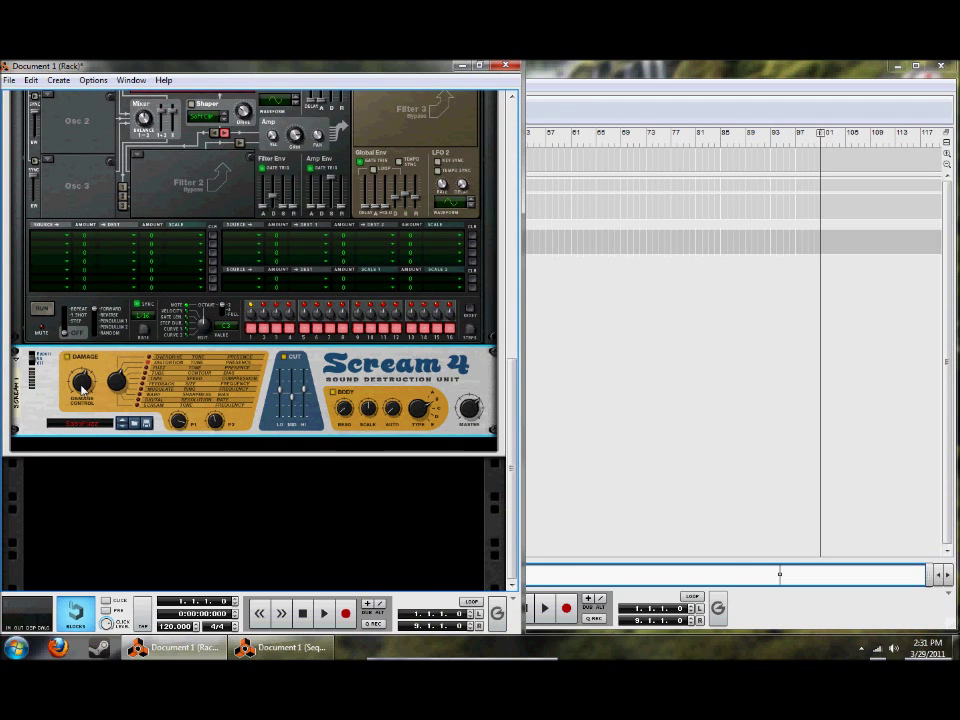
mouse_move(82, 383)
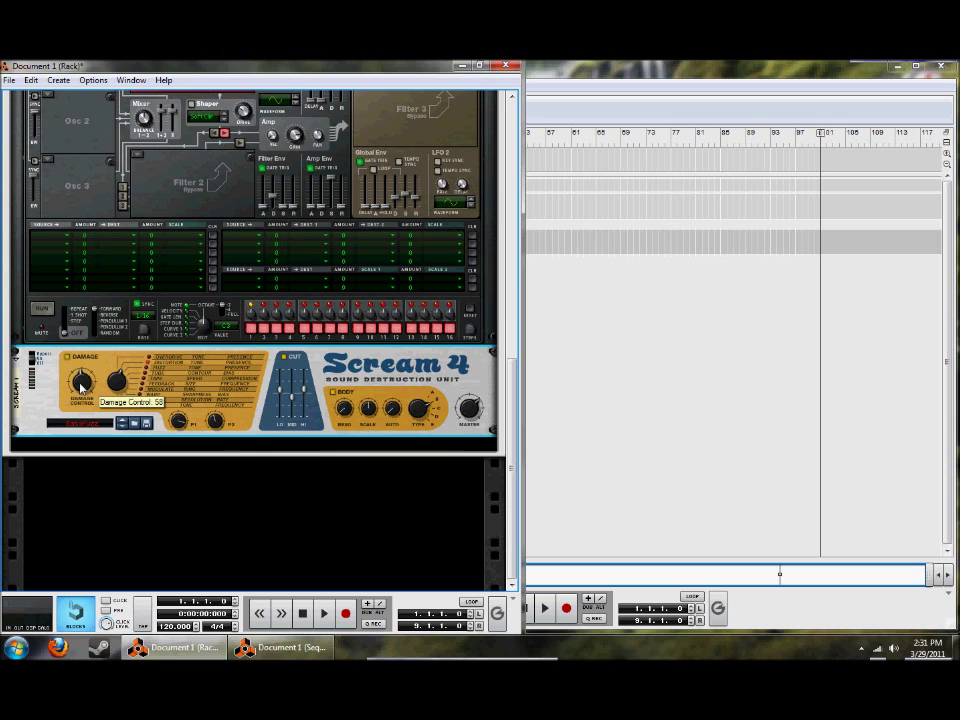
left_click_drag(80, 388, 83, 384)
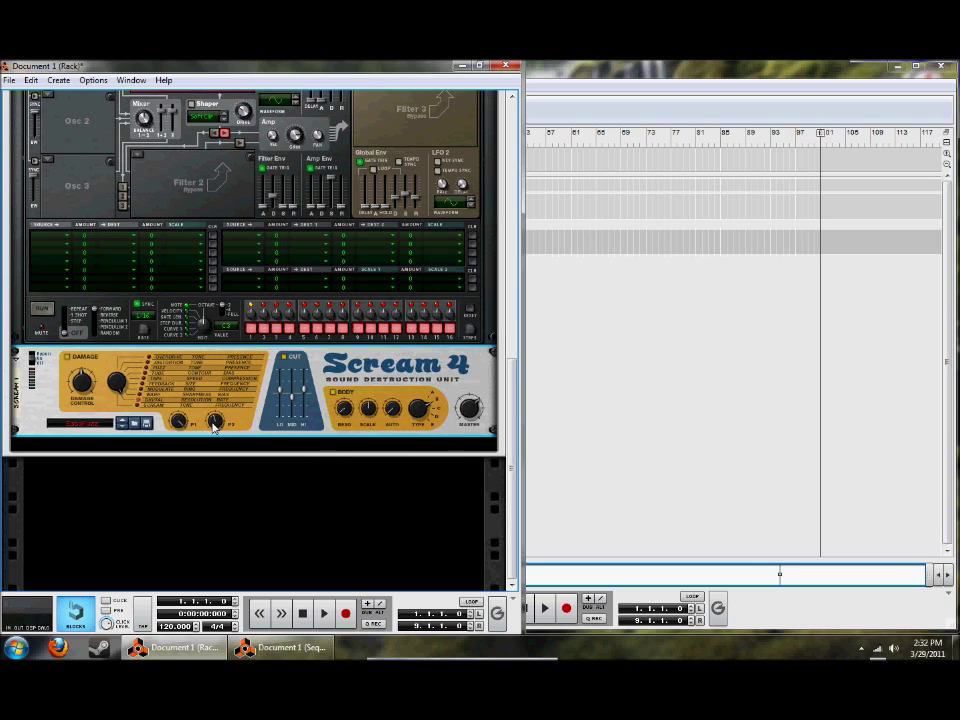
- Switch off the Scream 4's Cut section and add an MClass Compressor directly below it inside the yoi Combinator
mouse_move(213, 425)
left_click(284, 357)
right_click(256, 432)
mouse_move(304, 246)
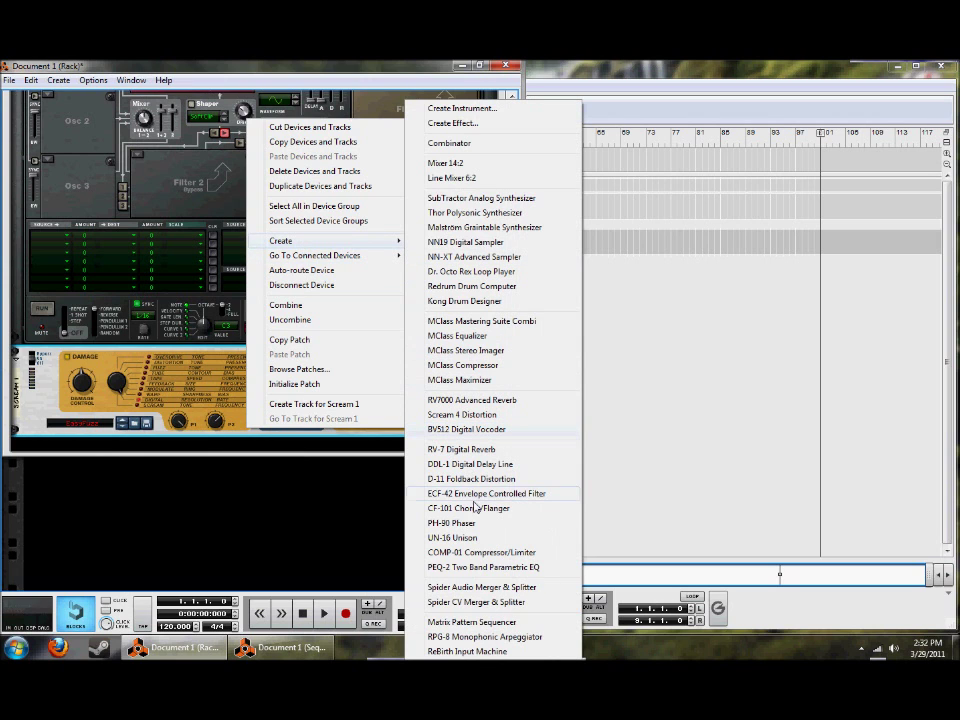
left_click(492, 366)
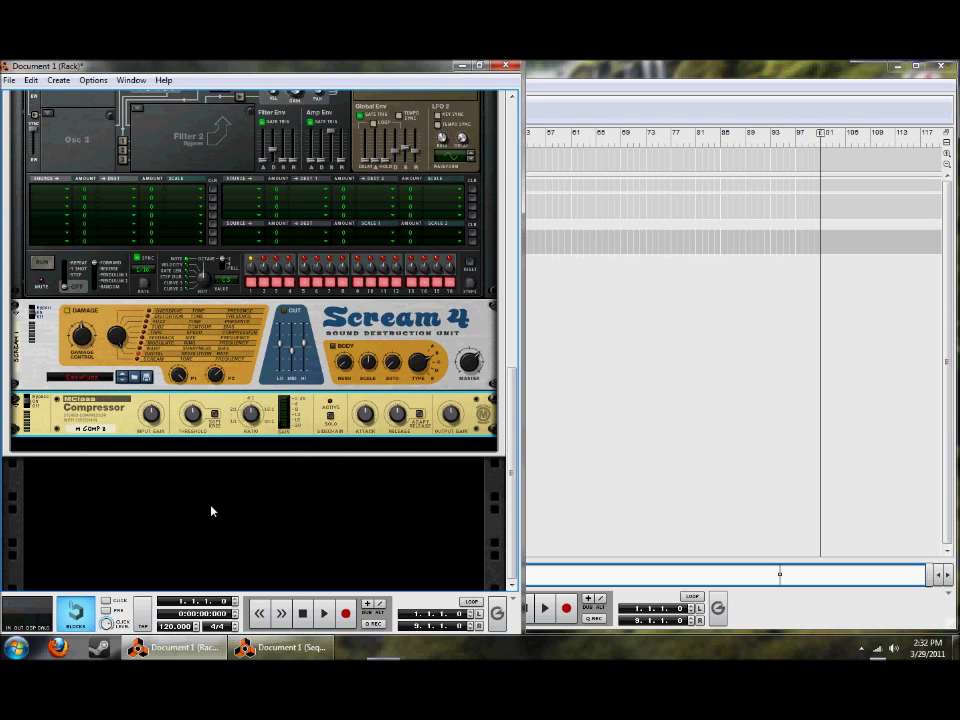
- Inspect the cable connections between the Scream 4 and the MClass Compressor on the back of the rack
left_click(86, 406)
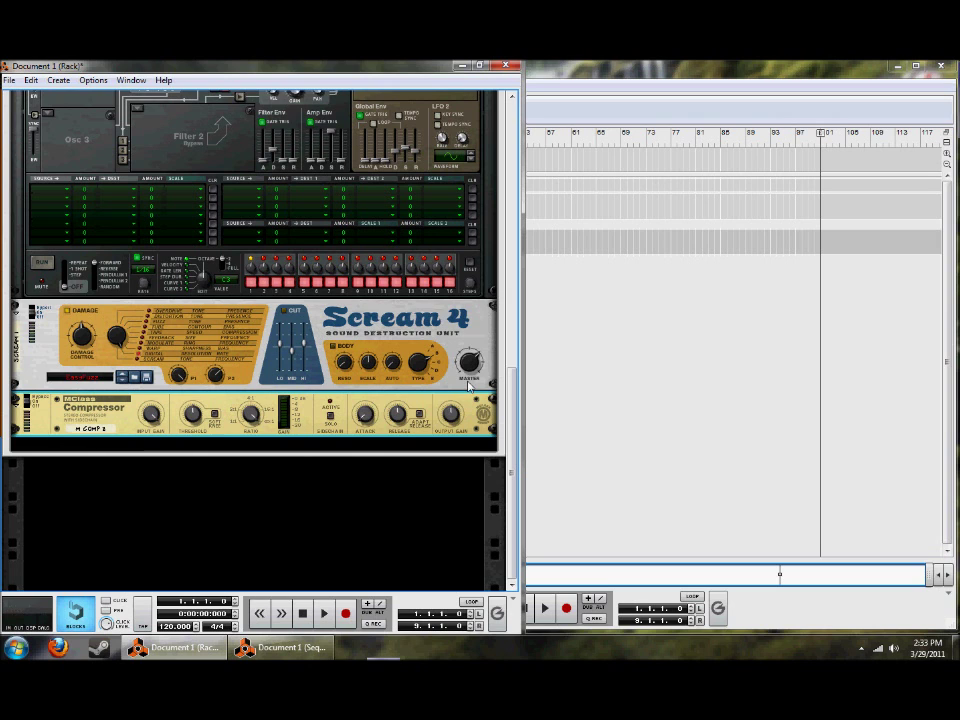
key("Tab")
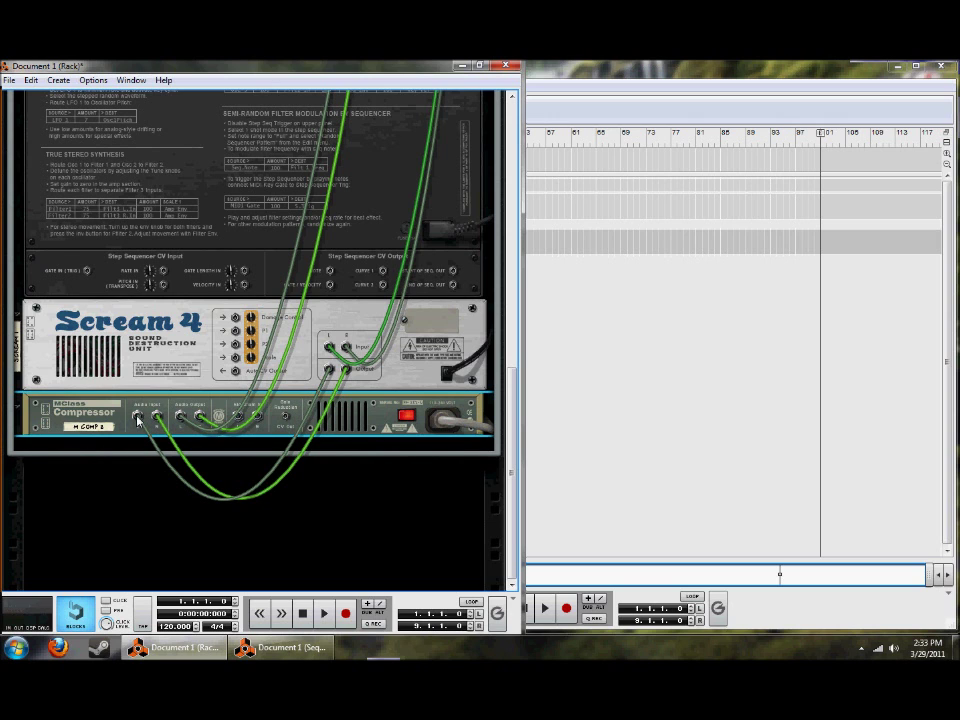
key("Tab")
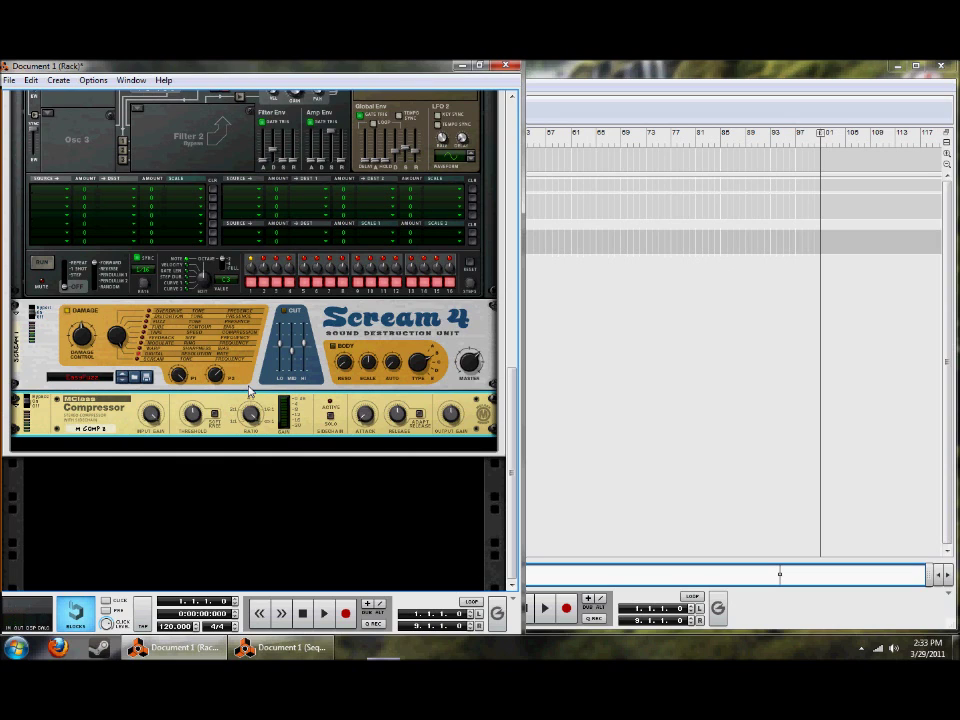
- Review the Combinator's devices from Thor down to the Compressor and try out the Formant Filter's Gender knob
scroll(250, 392, "up", 10)
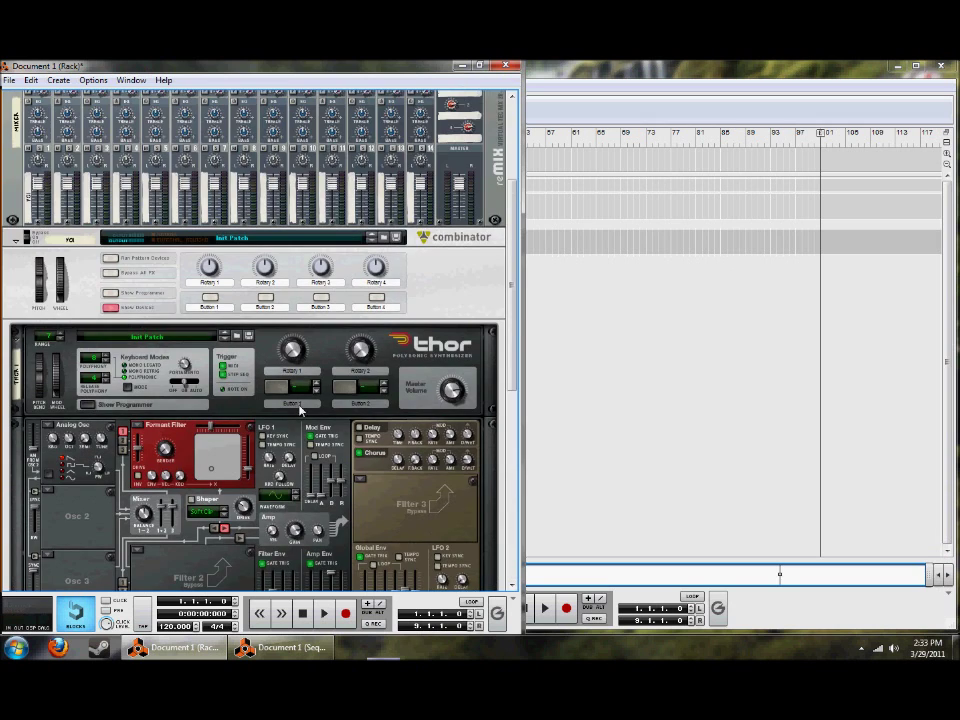
scroll(284, 386, "down", 10)
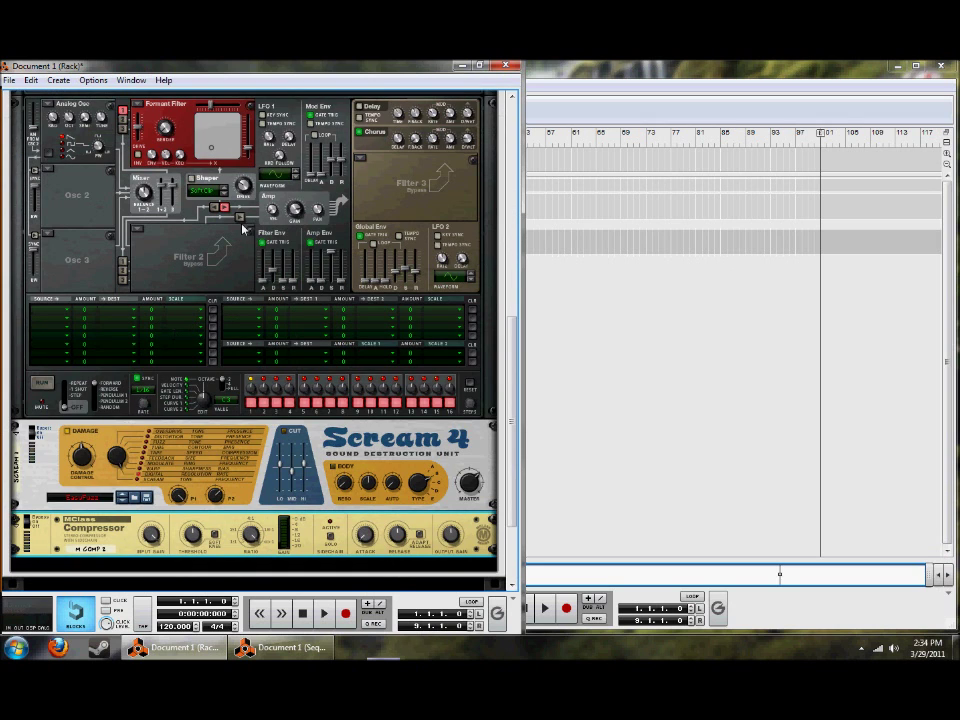
scroll(221, 341, "up", 2)
scroll(221, 341, "up", 1)
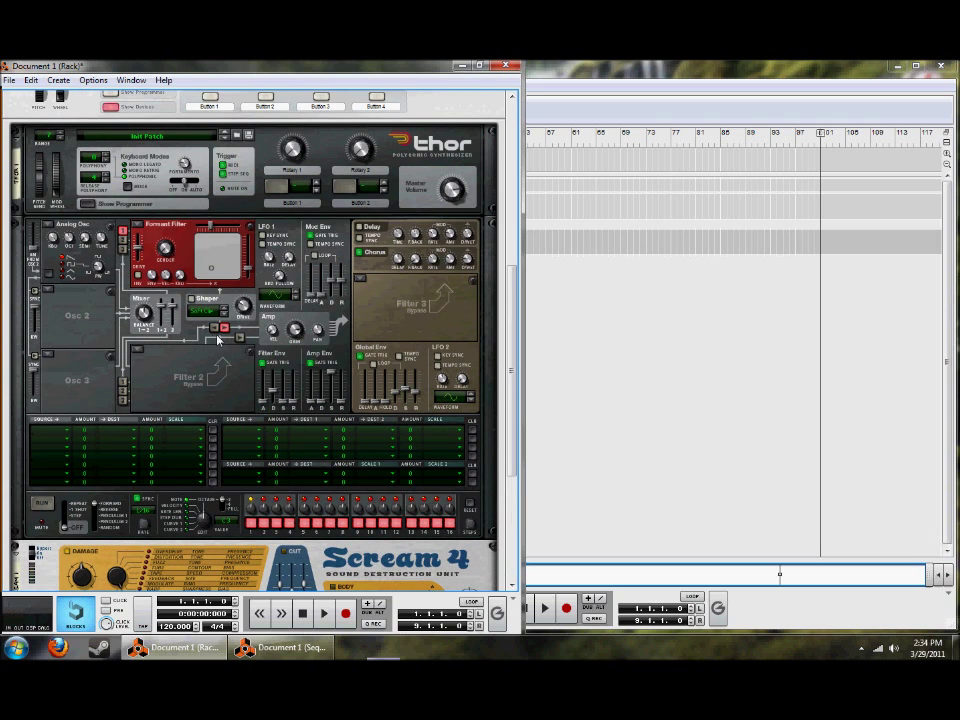
scroll(112, 486, "down", 6)
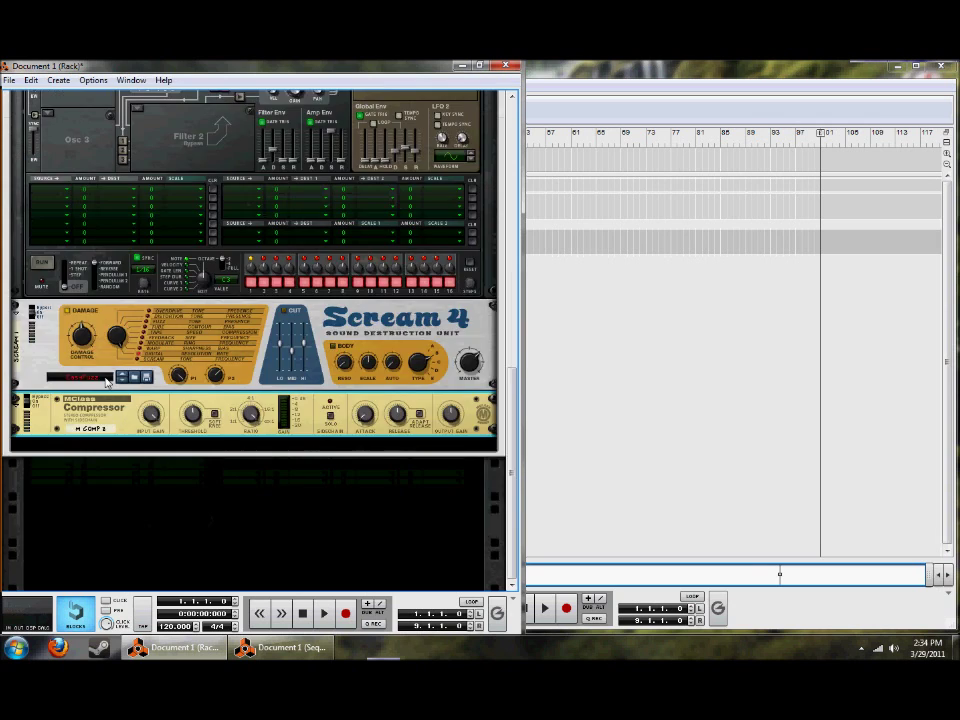
scroll(60, 300, "up", 10)
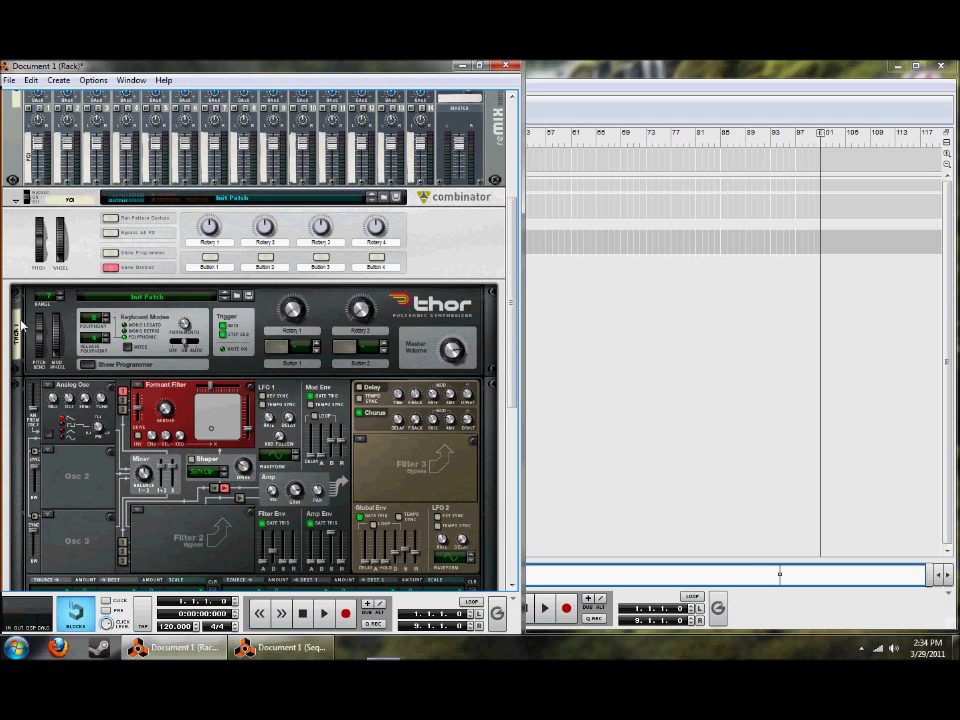
scroll(443, 452, "down", 3)
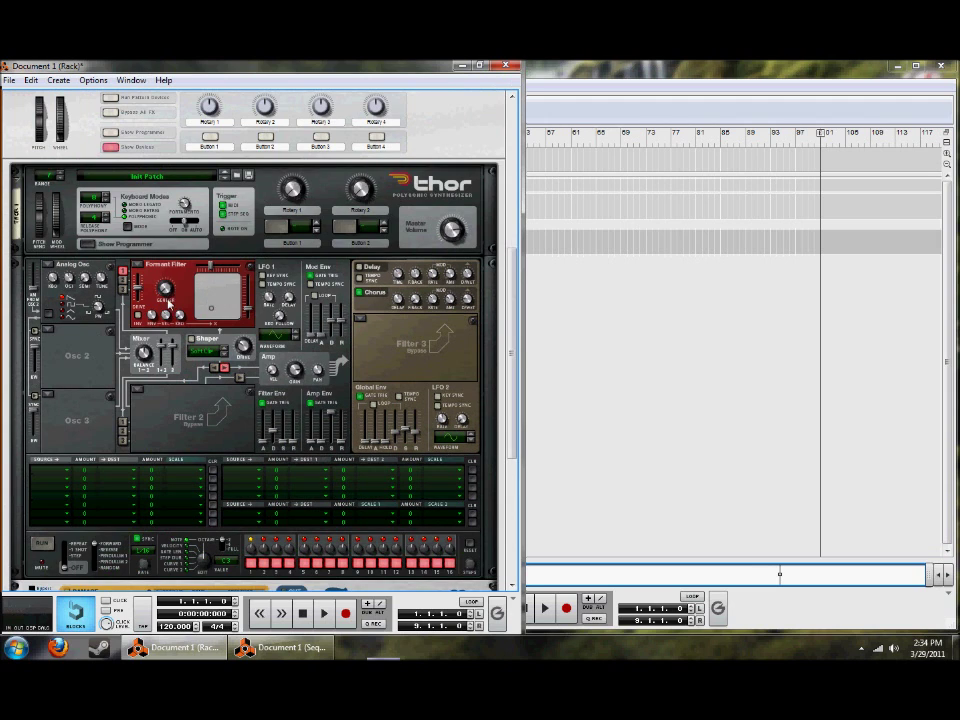
left_click_drag(166, 292, 152, 230)
- Show the Combinator's programmer and route Rotary 1 to Thor's Filter 1 Formant Gender
scroll(118, 250, "up", 3)
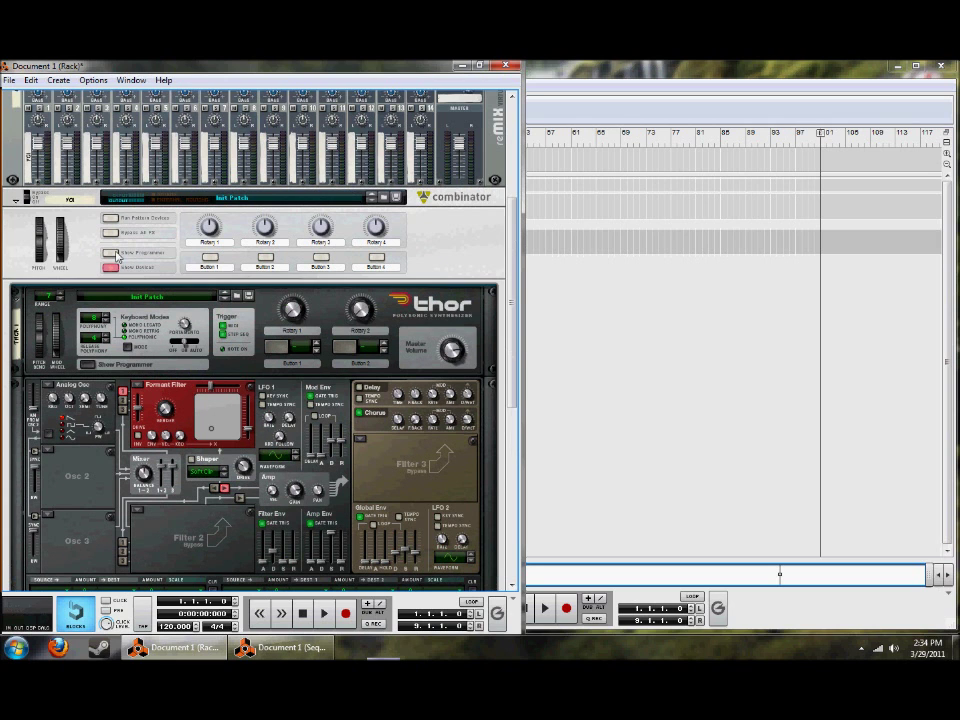
left_click(114, 254)
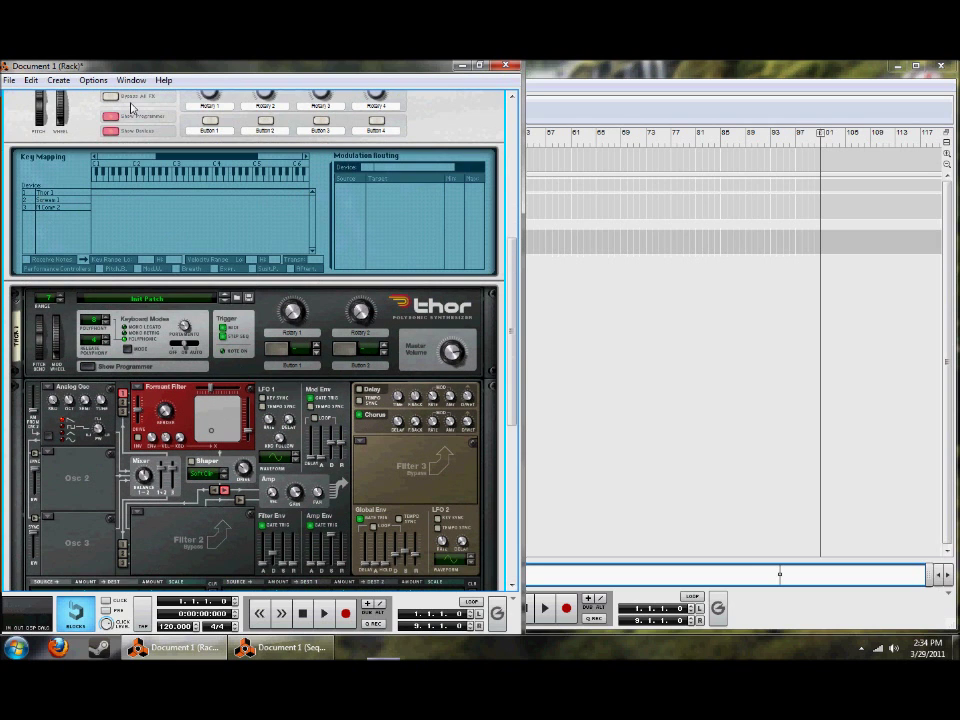
left_click(48, 193)
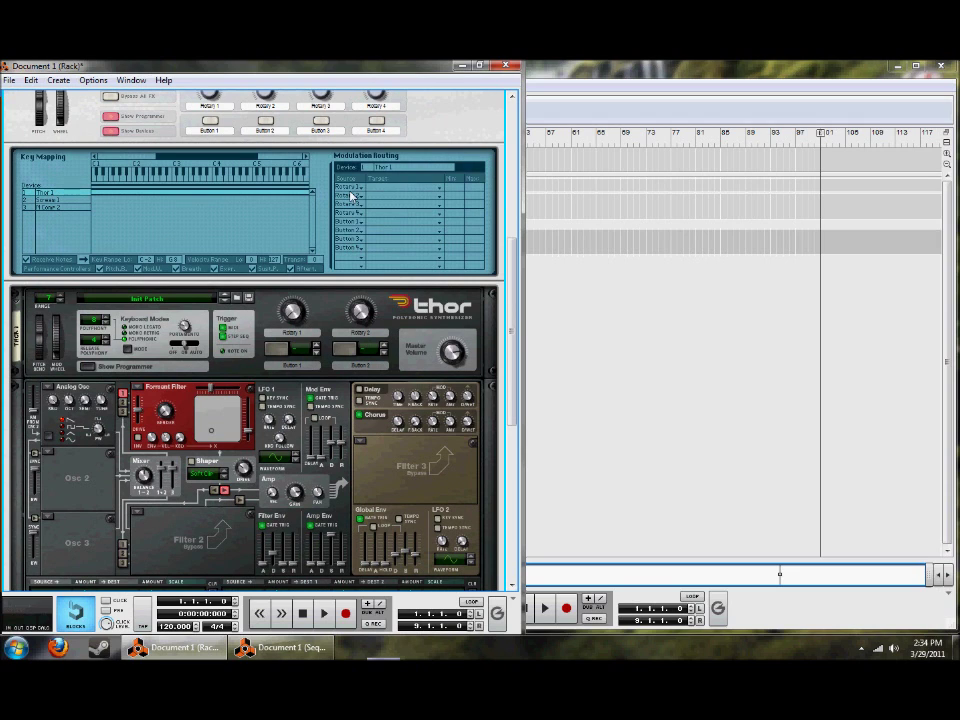
left_click(390, 189)
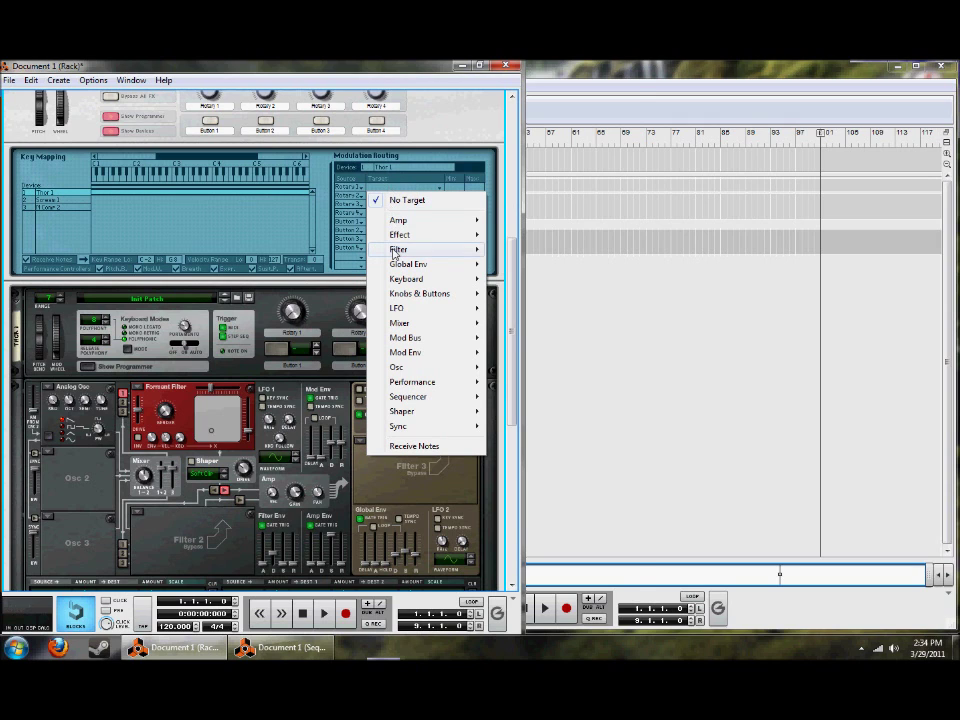
mouse_move(395, 254)
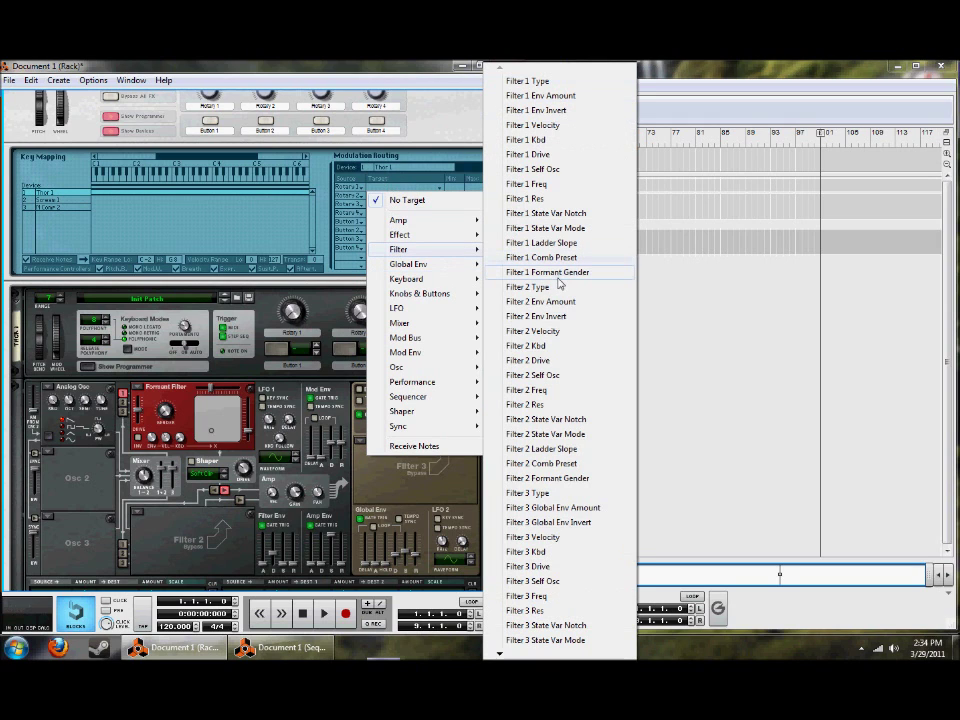
left_click(559, 279)
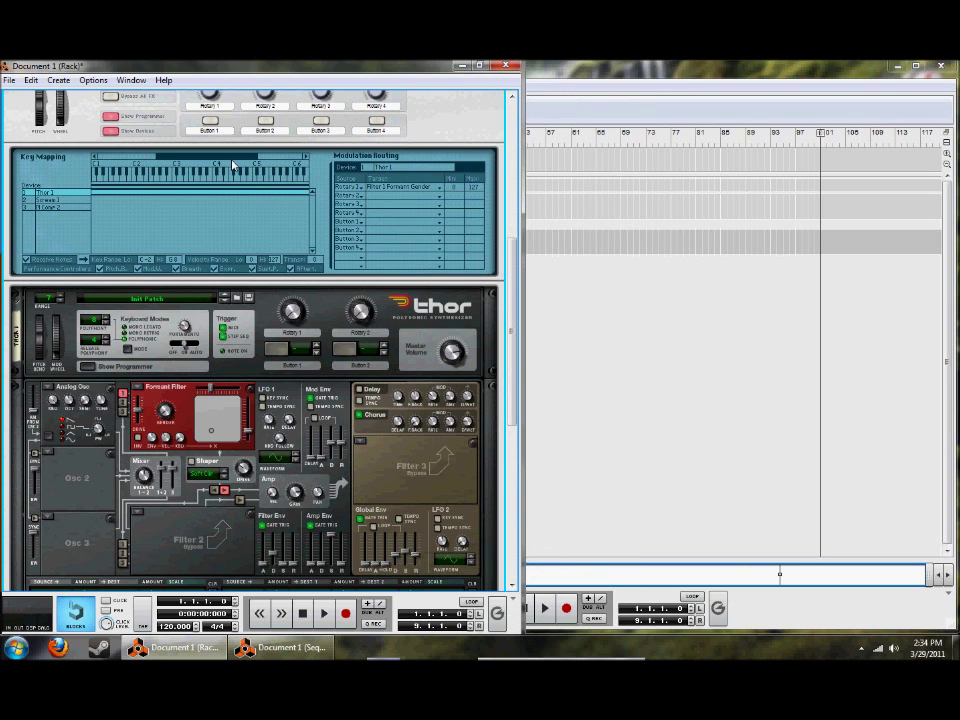
- Turn the Combinator's Rotary 1 down and create an automation lane for it
scroll(210, 171, "up", 2)
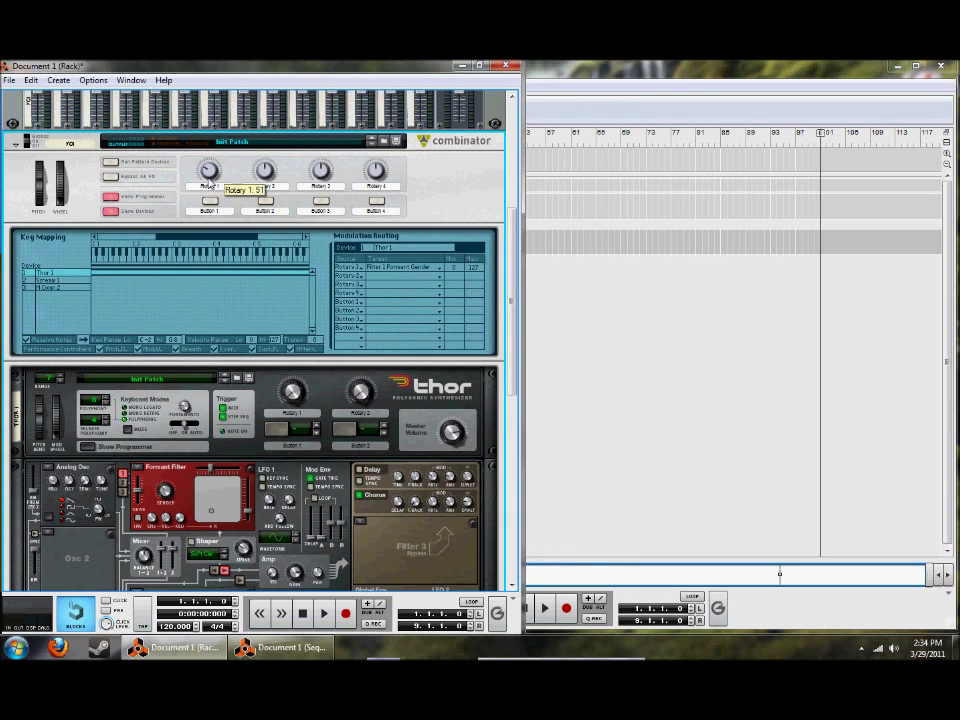
left_click_drag(204, 186, 196, 161)
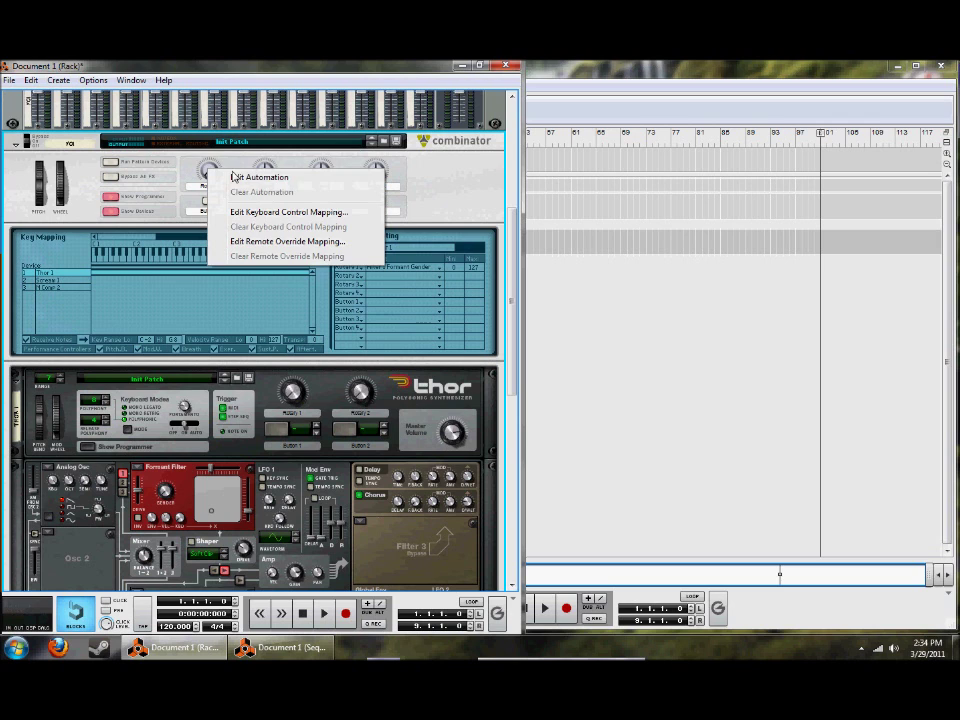
left_click(285, 177)
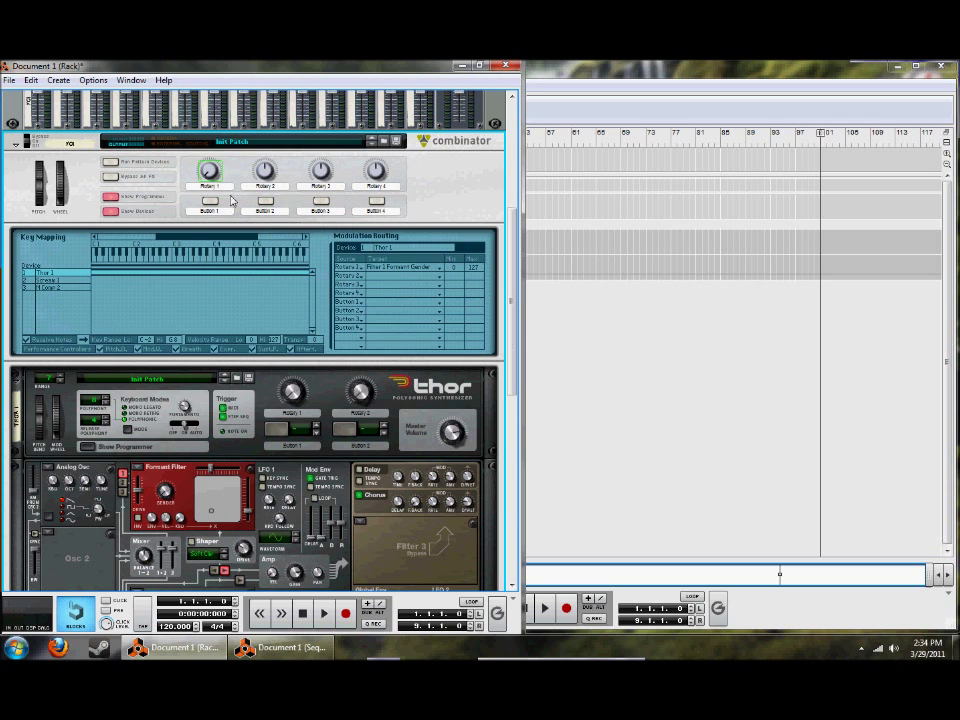
- Try a Multi Oscillator with an adjusted detune amount as Thor's first oscillator and switch back to the Analog oscillator
scroll(120, 190, "down", 5)
scroll(120, 190, "down", 1)
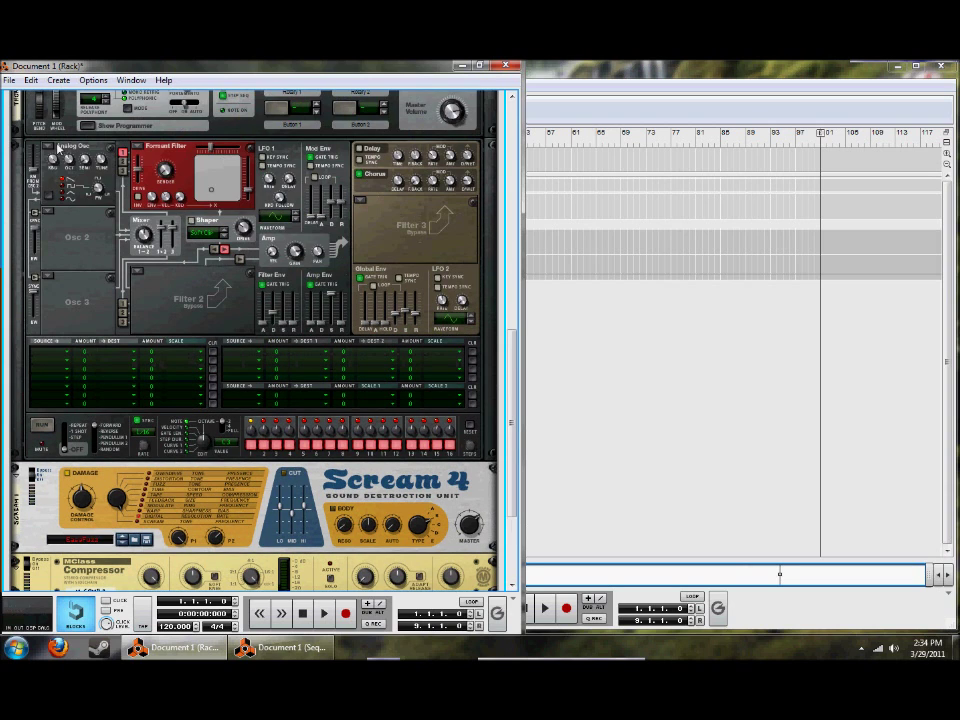
left_click(58, 147)
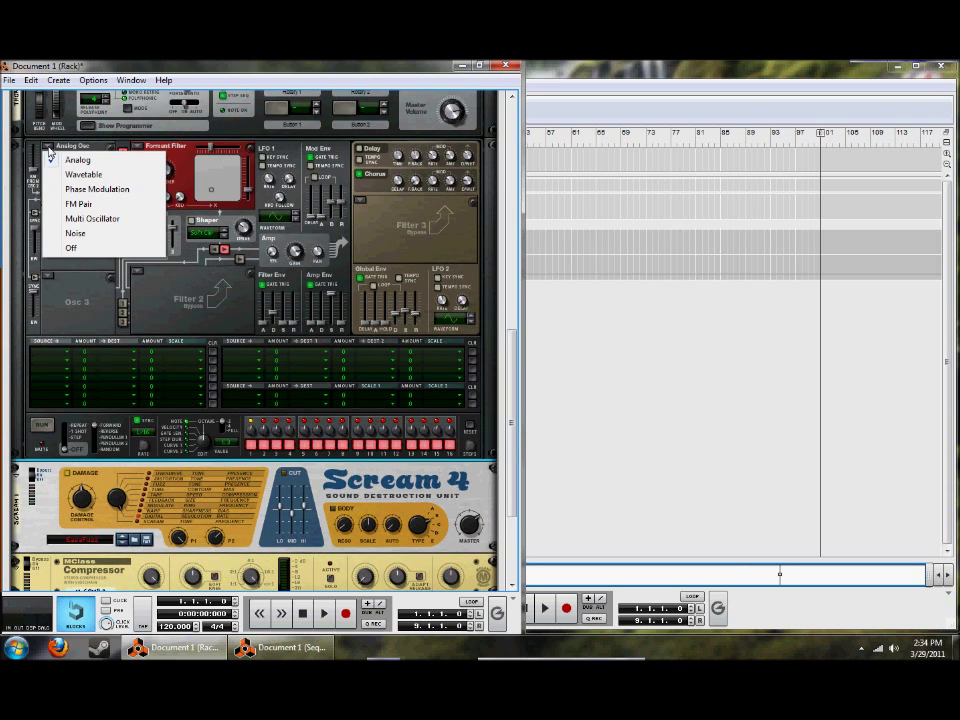
left_click(77, 160)
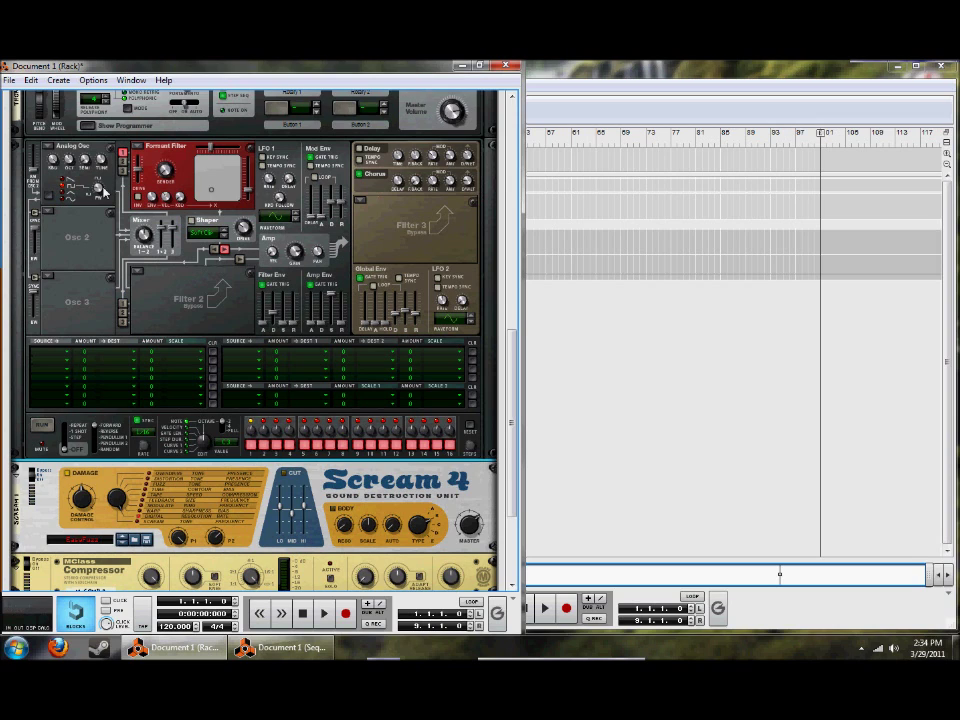
mouse_move(74, 196)
left_click(45, 147)
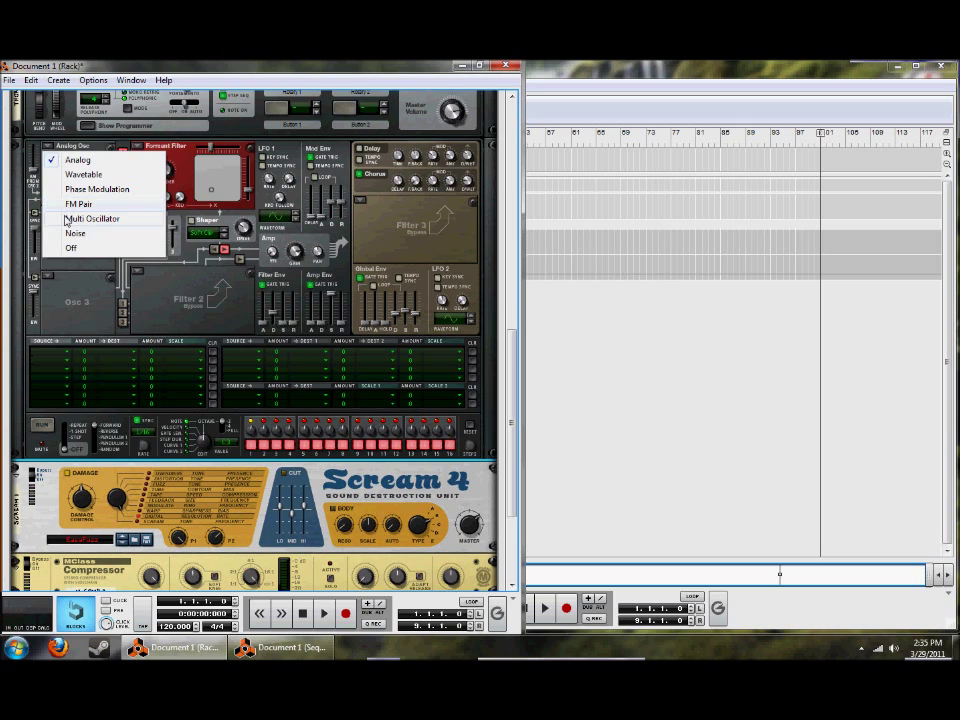
left_click(95, 218)
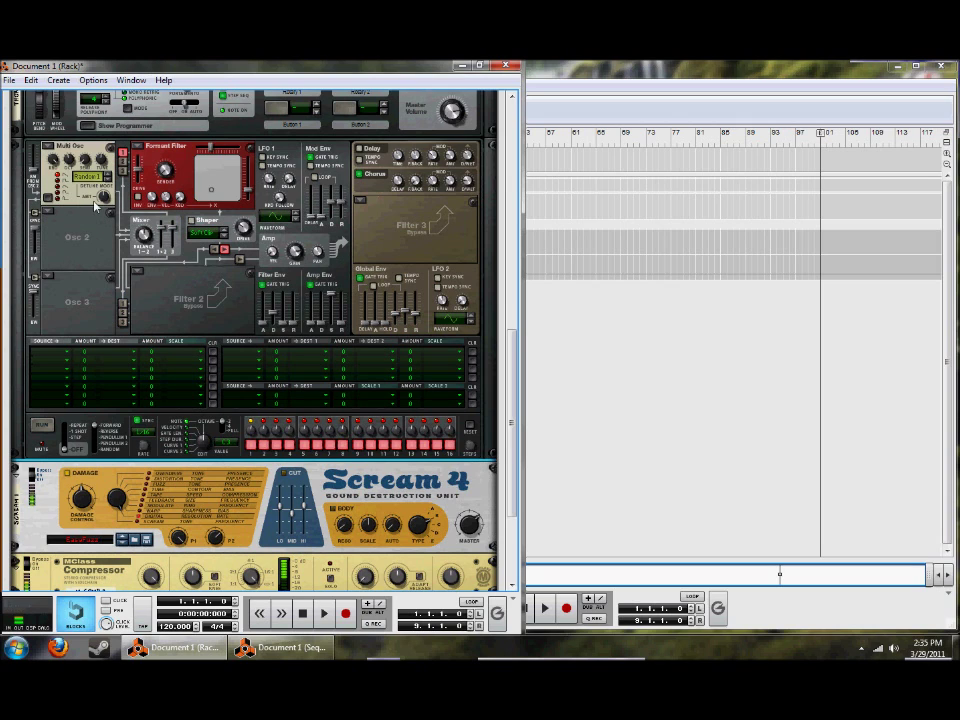
left_click_drag(104, 207, 105, 211)
left_click(48, 153)
left_click(62, 158)
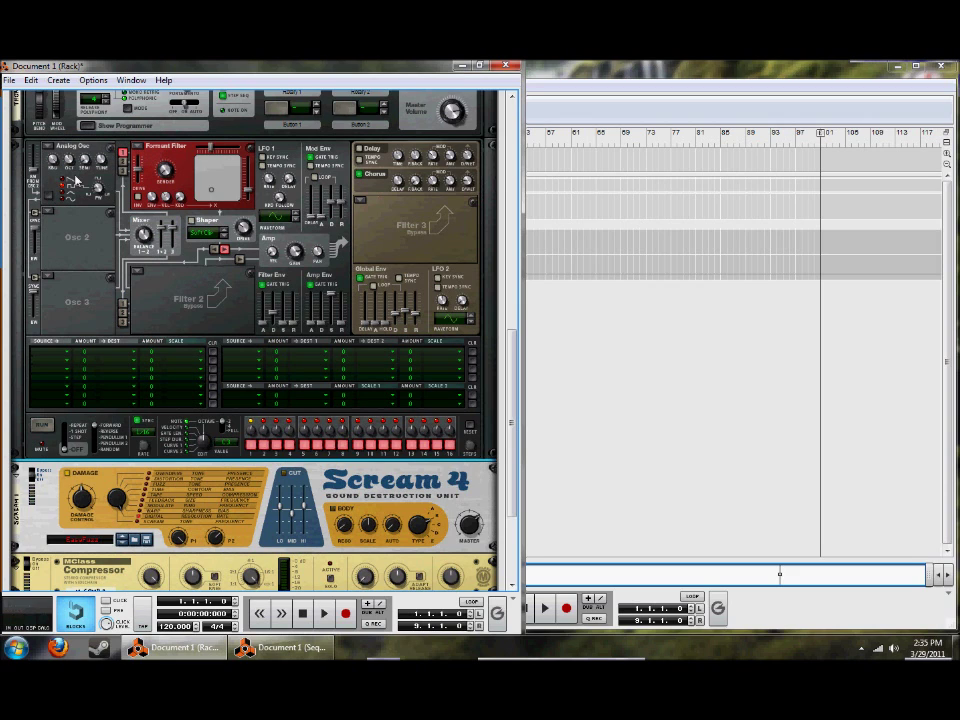
- Review the finished patch, from the Combinator's modulation routing through Thor's oscillator, filter and envelopes to the Scream 4 and Compressor
scroll(145, 177, "down", 2)
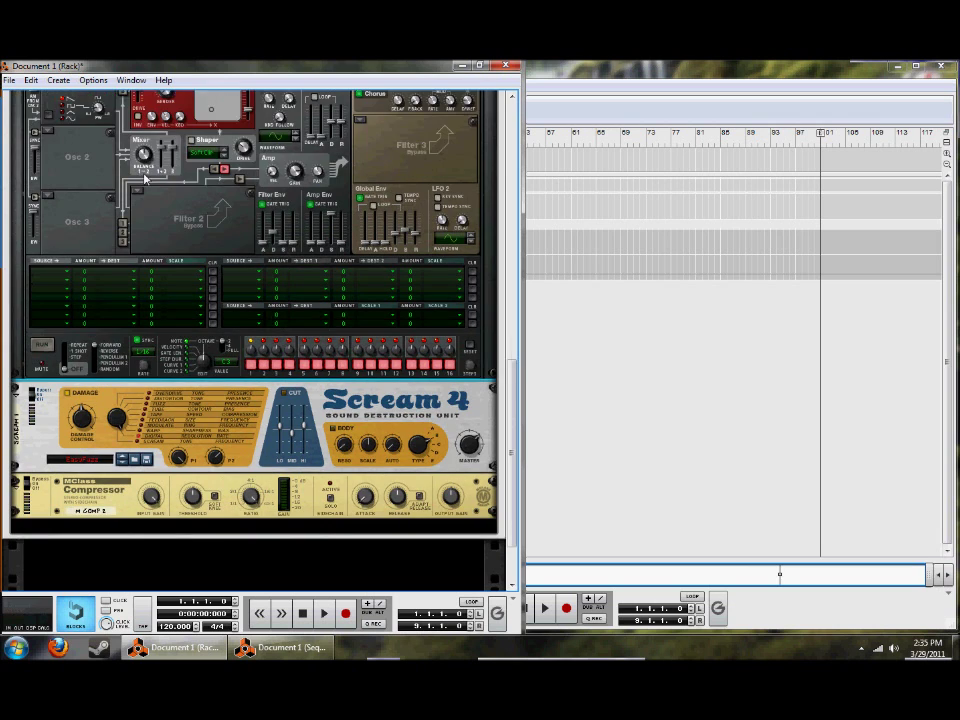
scroll(145, 177, "down", 2)
scroll(287, 506, "up", 4)
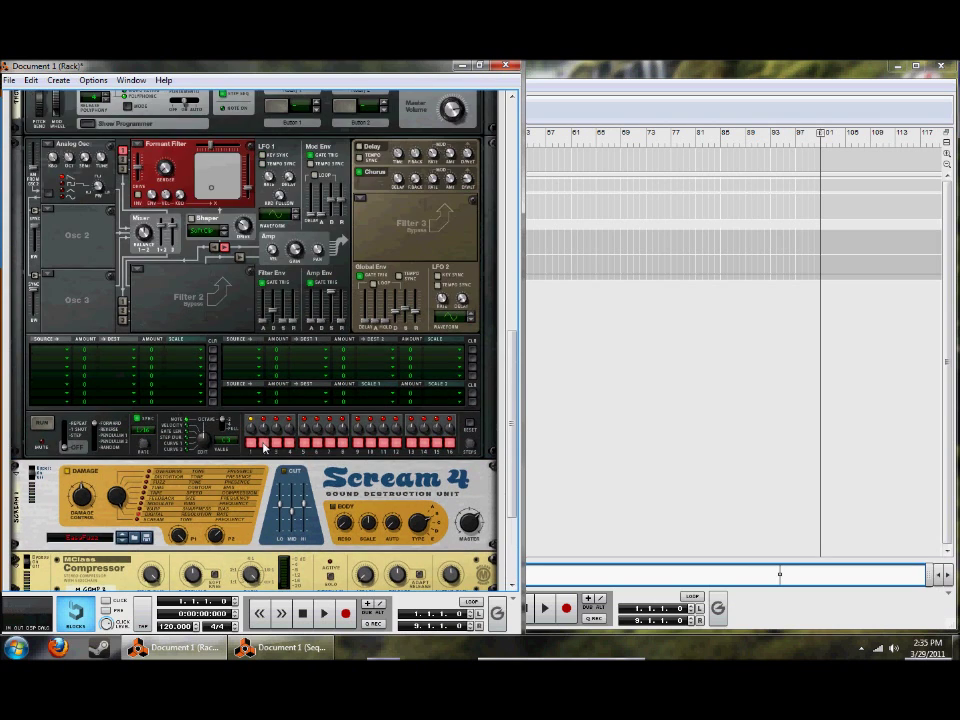
scroll(265, 447, "up", 5)
scroll(299, 350, "up", 4)
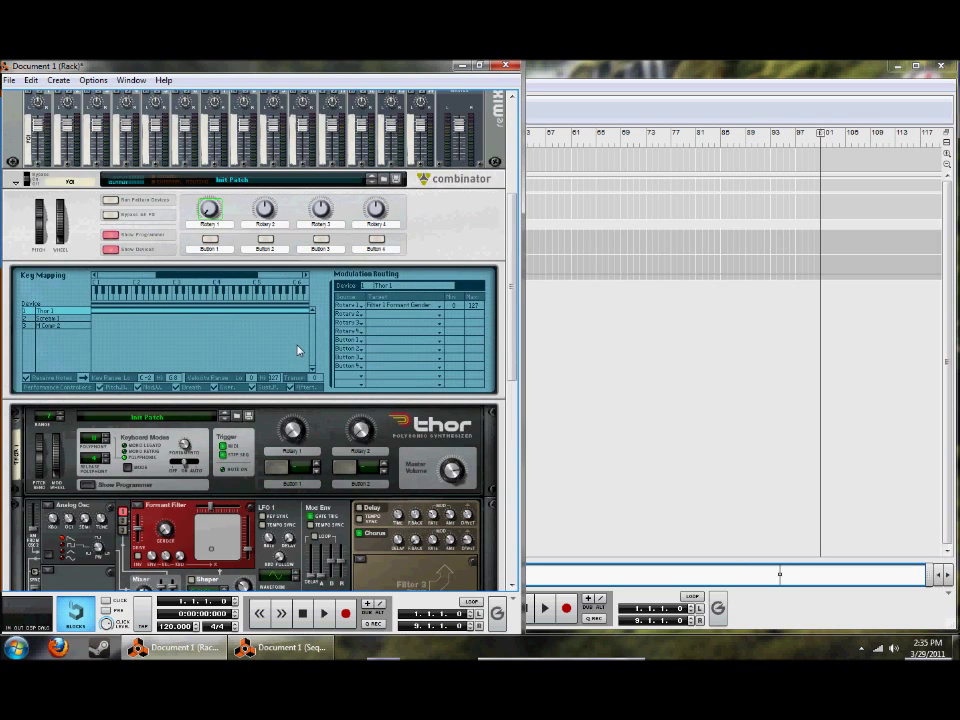
scroll(177, 290, "up", 4)
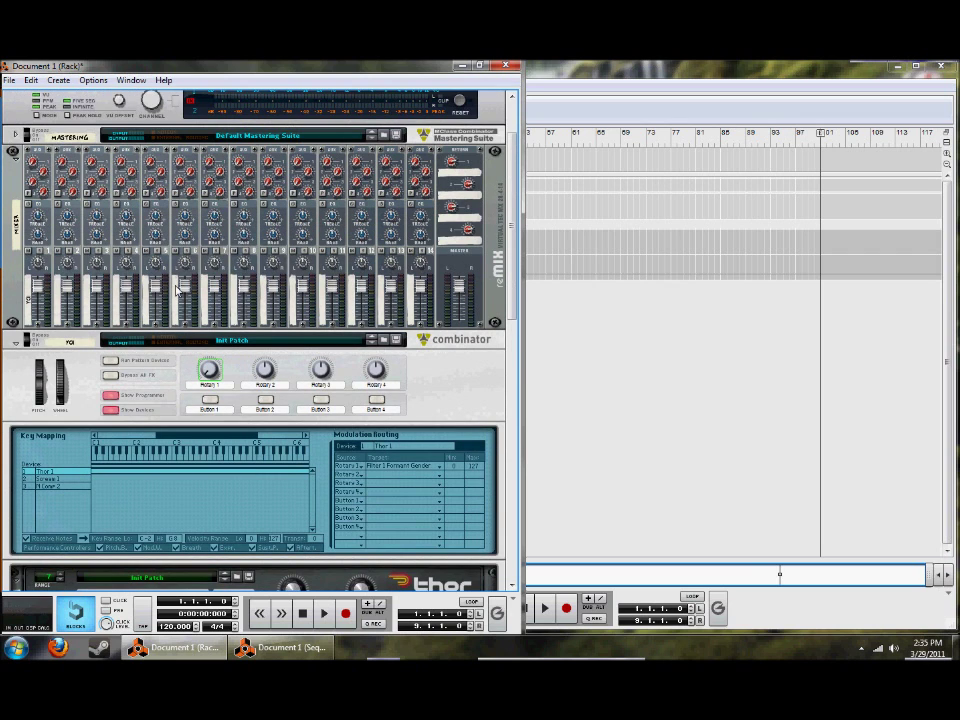
scroll(177, 290, "down", 7)
scroll(160, 275, "down", 7)
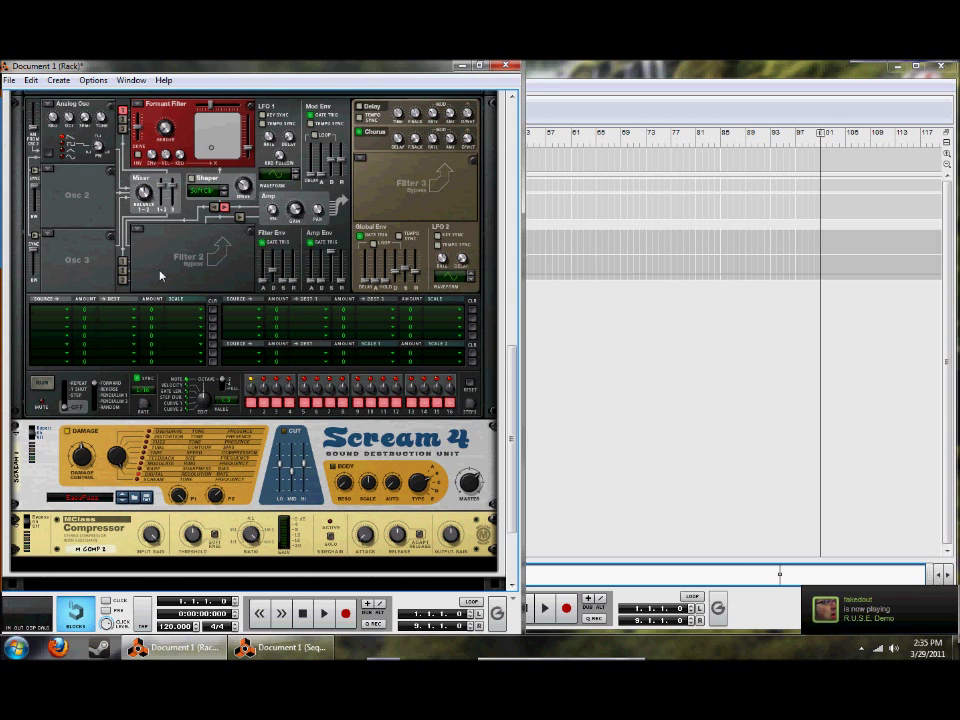
scroll(285, 400, "down", 3)
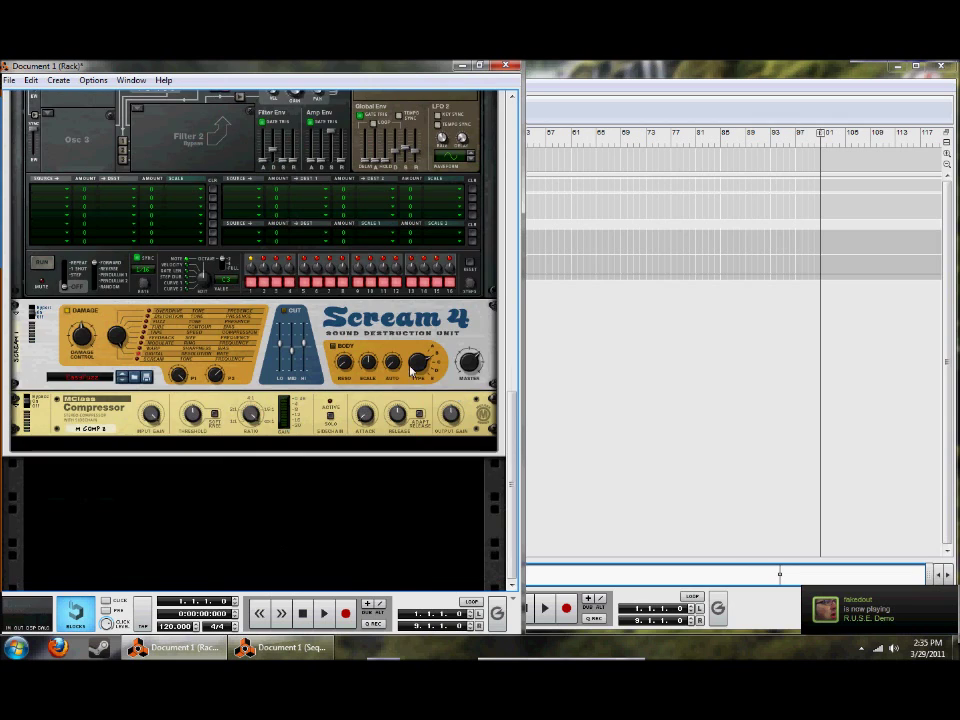
scroll(285, 438, "up", 10)
scroll(285, 438, "up", 5)
scroll(236, 439, "down", 10)
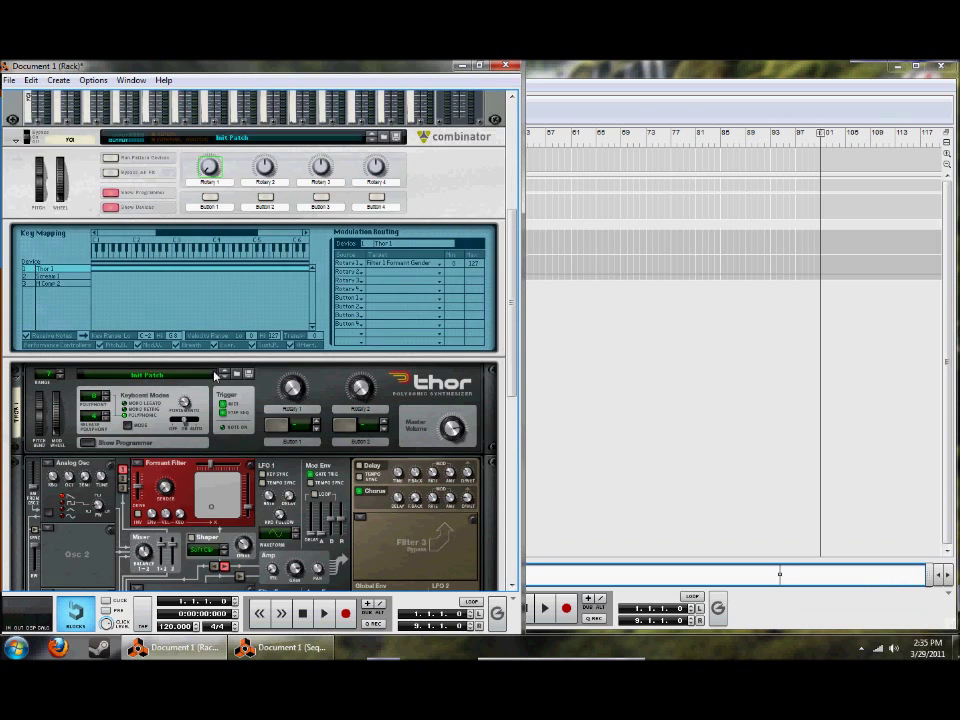
scroll(171, 430, "down", 5)
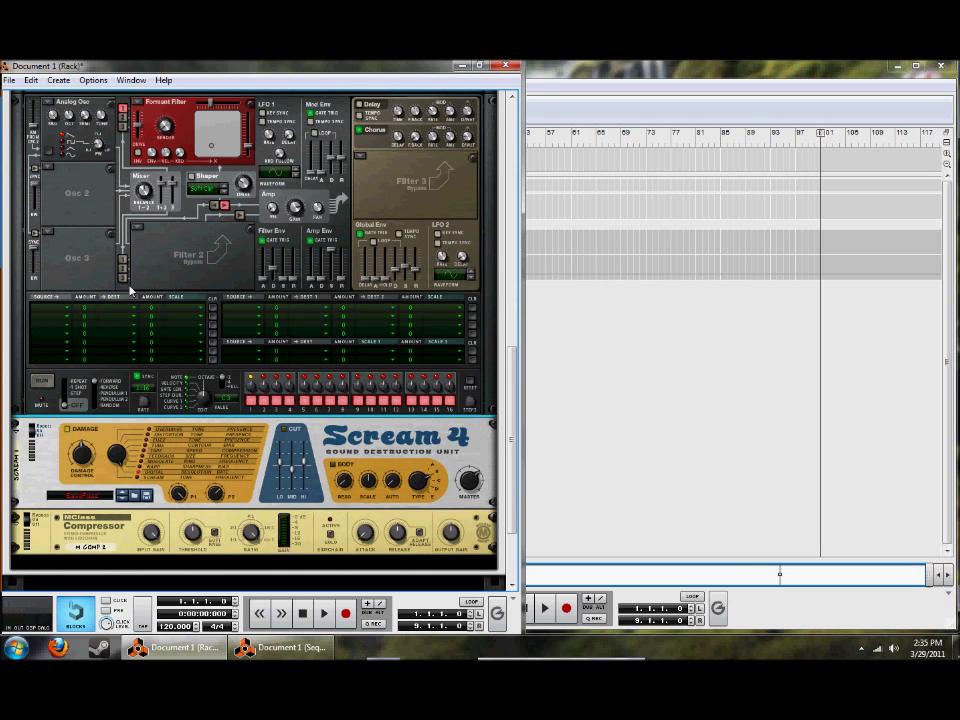
scroll(165, 330, "up", 3)
scroll(163, 306, "down", 3)
scroll(161, 306, "up", 5)
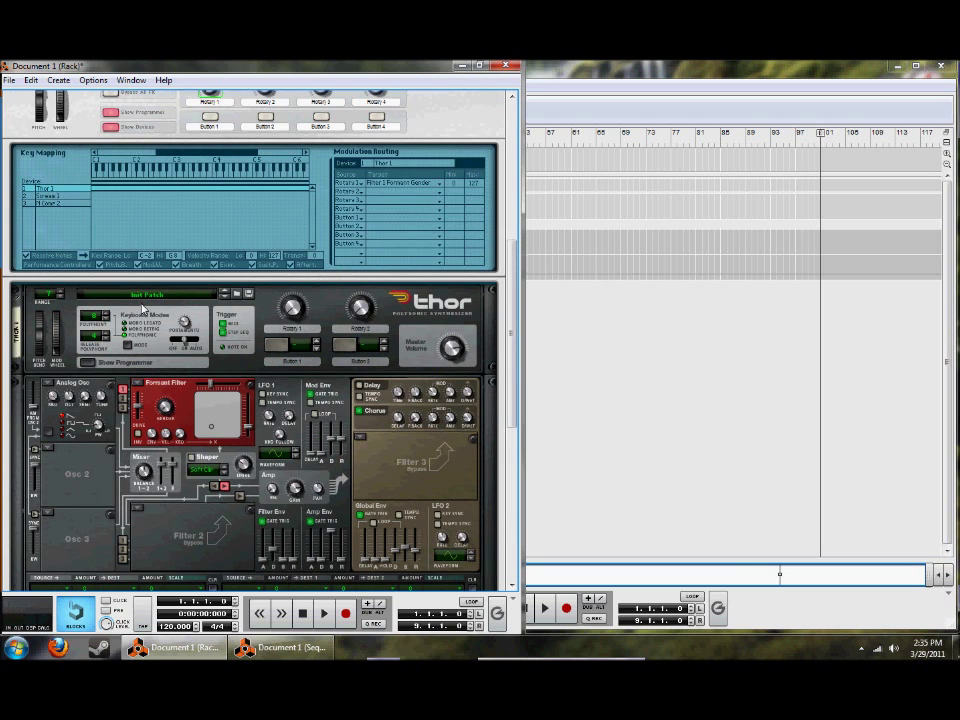